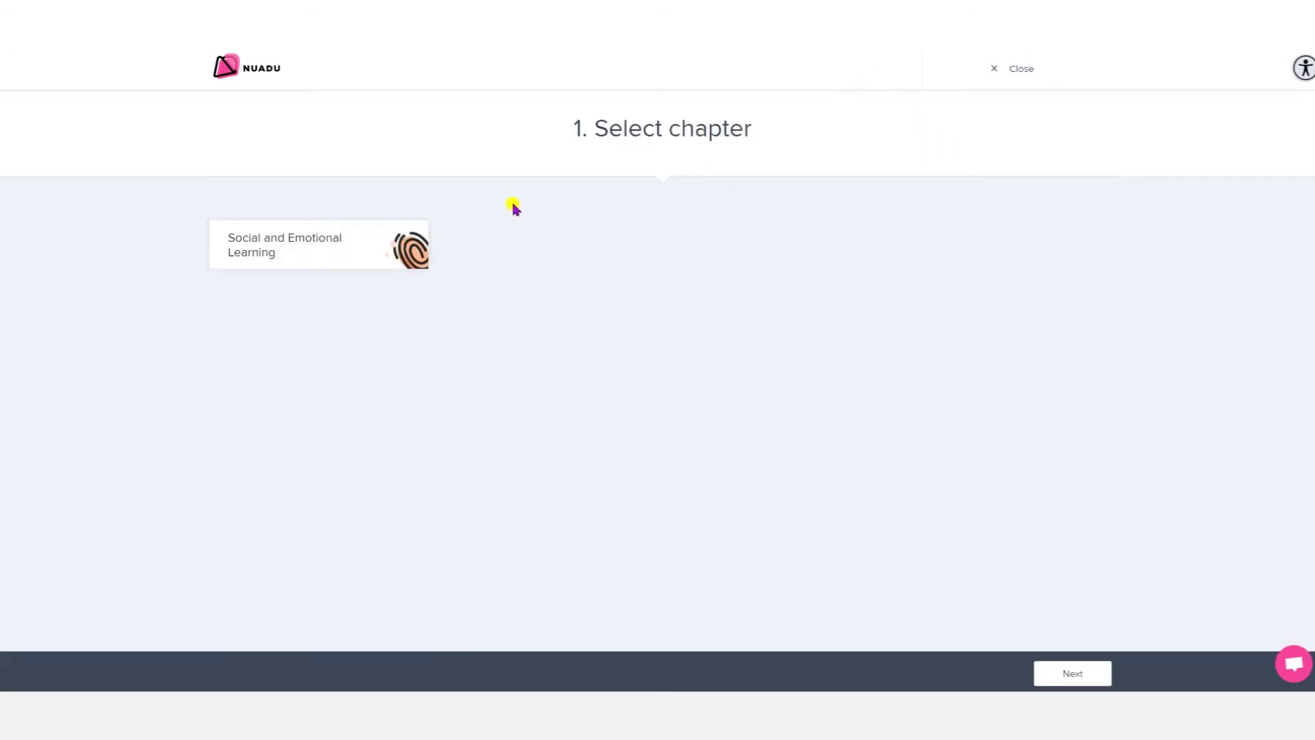
- Set the question's scope to Social and Emotional Learning, Step 2: Identifying & Expressing Feelings, Block B: Feeling Faces
{"action": "left_click", "coordinate": [379, 254]}
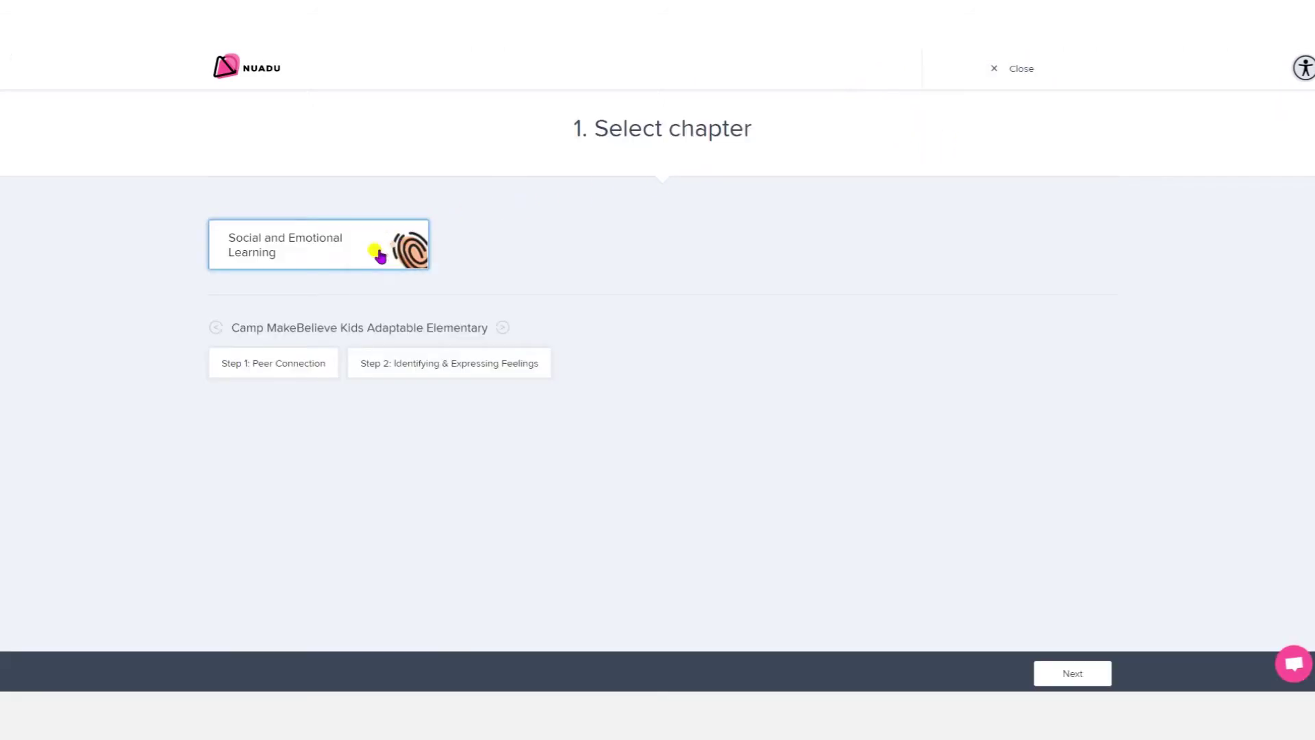
{"action": "left_click", "coordinate": [444, 365]}
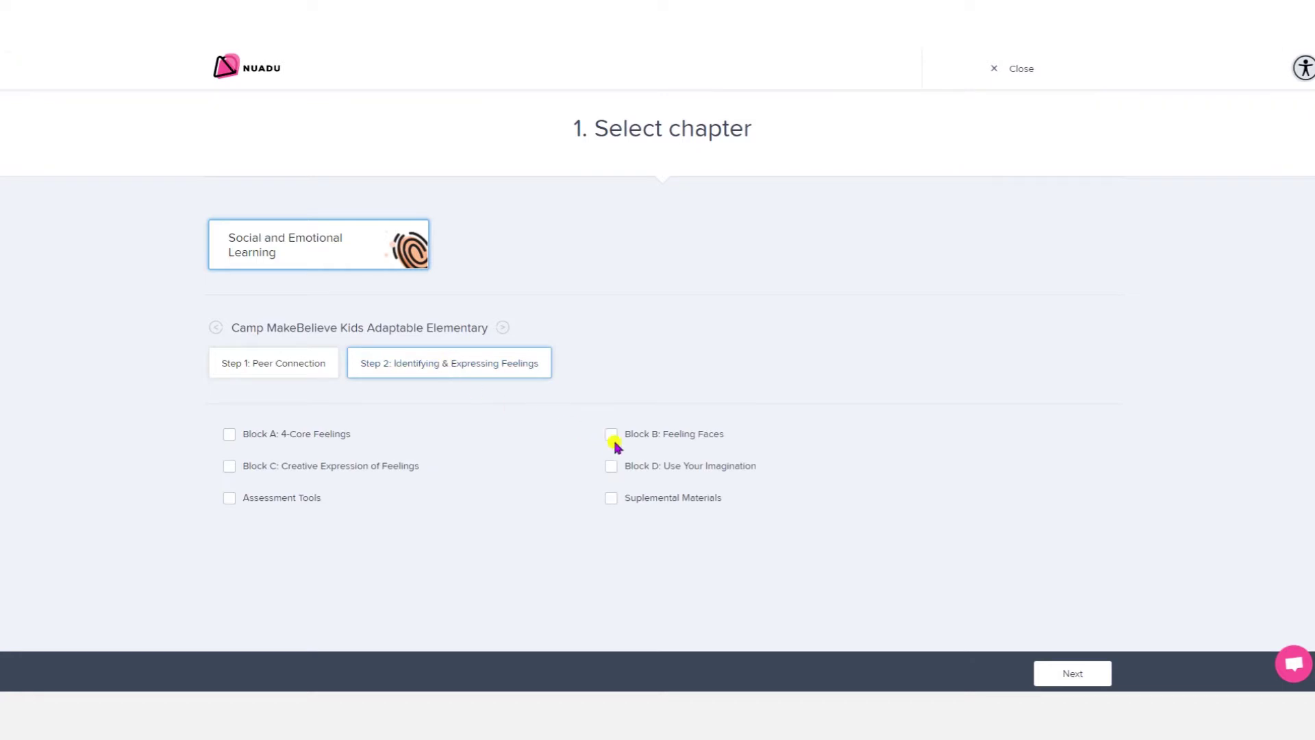
{"action": "left_click", "coordinate": [659, 438]}
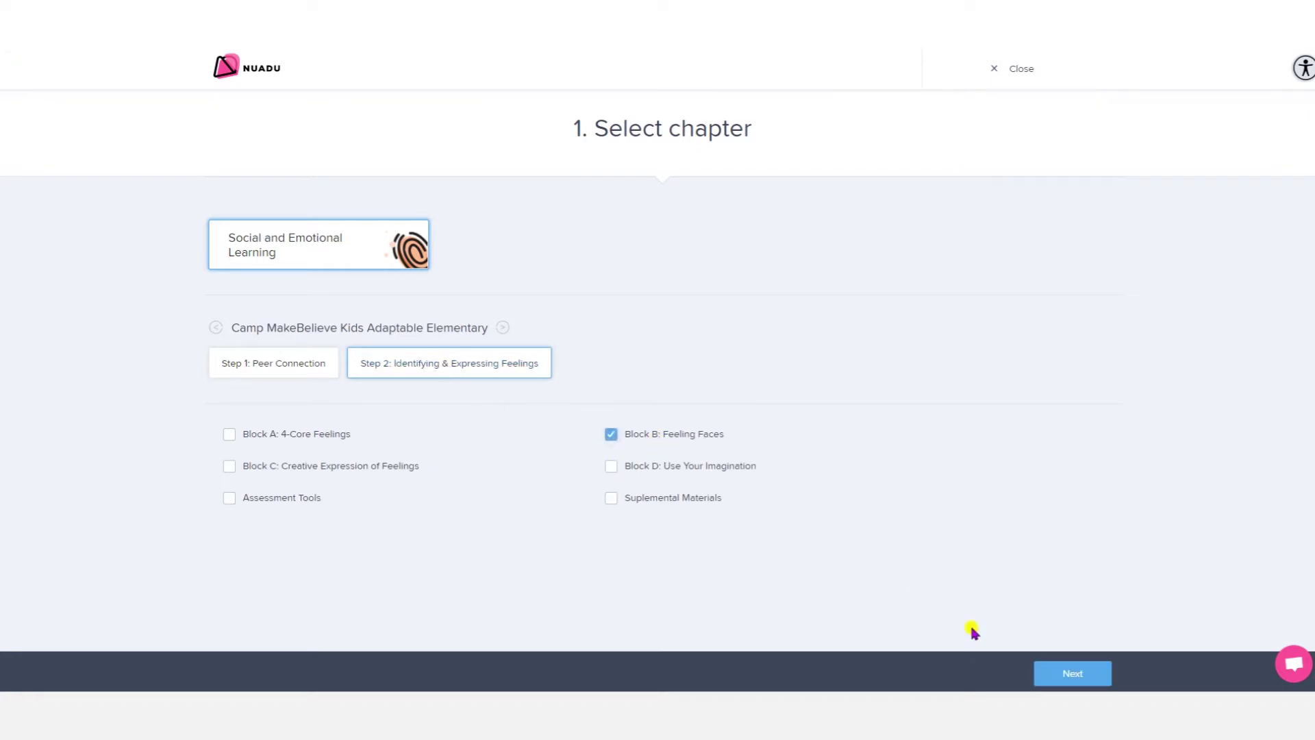
{"action": "left_click", "coordinate": [1060, 676]}
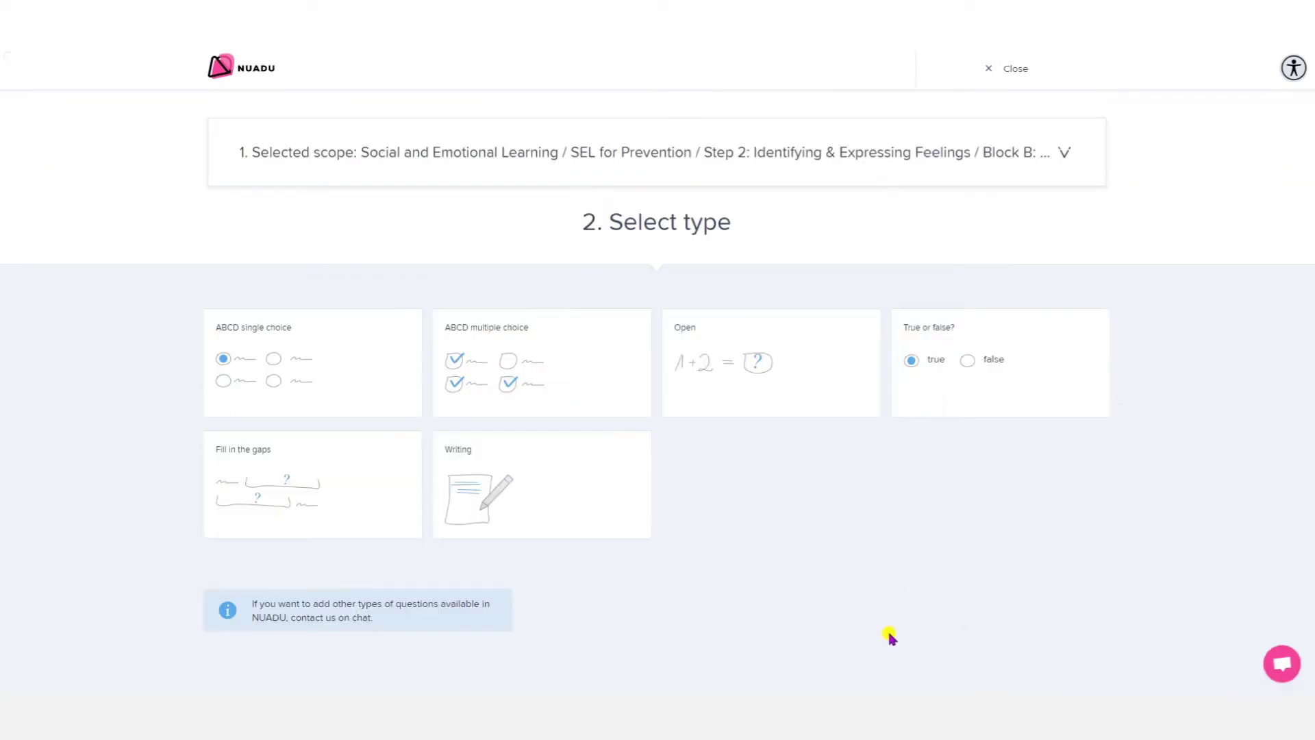
- Choose the List version of the Fill in the gaps question type and continue to the question editor
{"action": "left_click", "coordinate": [363, 471]}
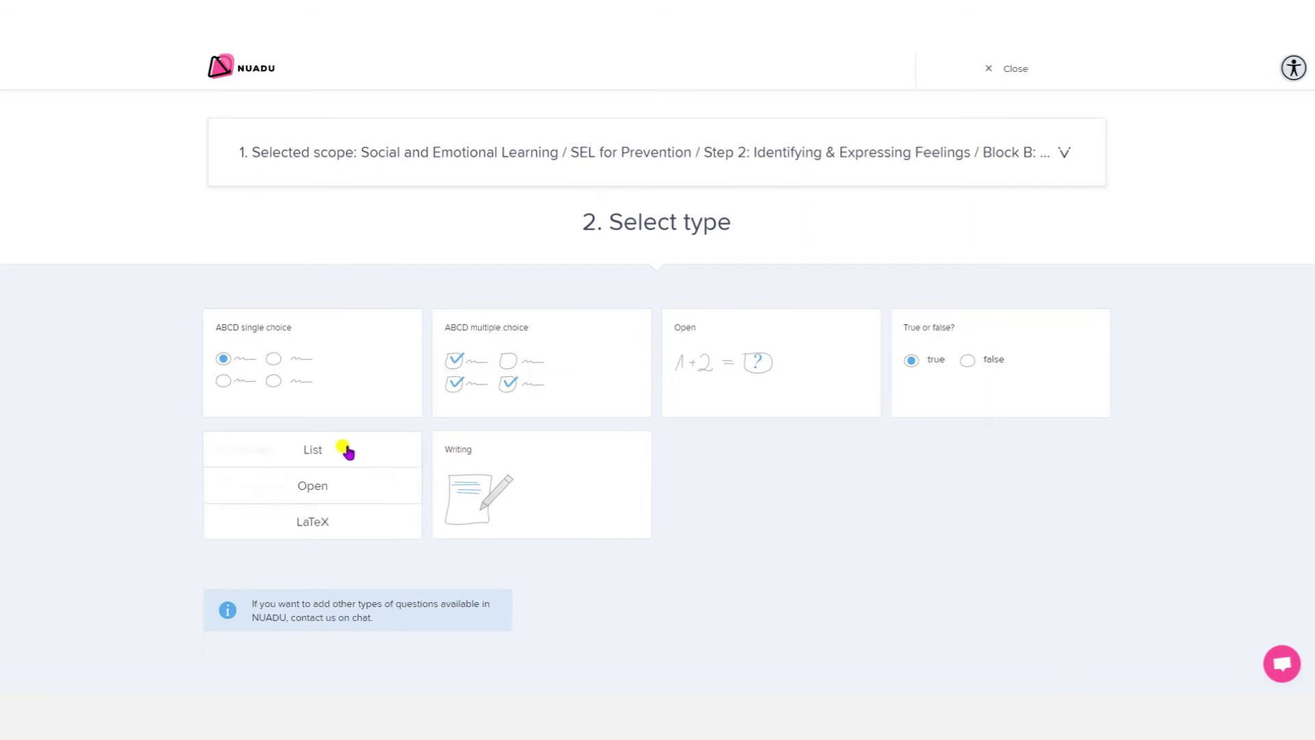
{"action": "left_click", "coordinate": [347, 452]}
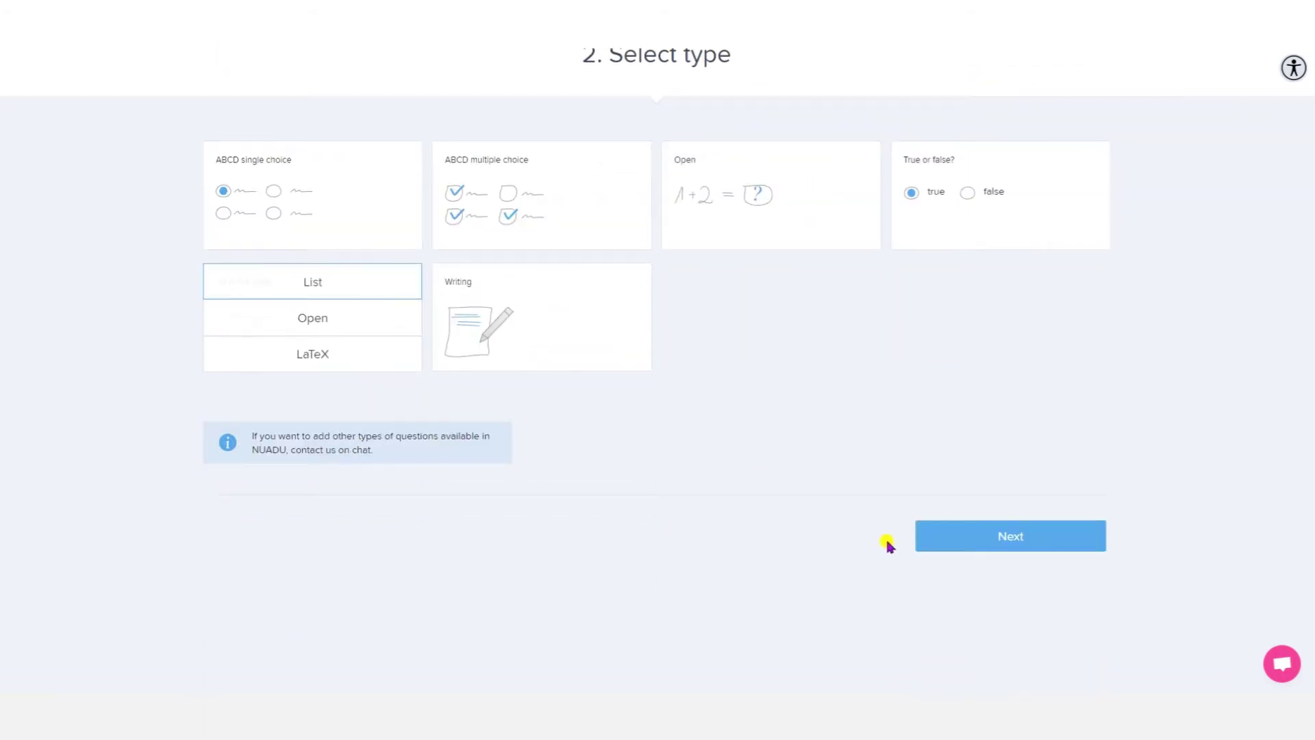
{"action": "left_click", "coordinate": [944, 546]}
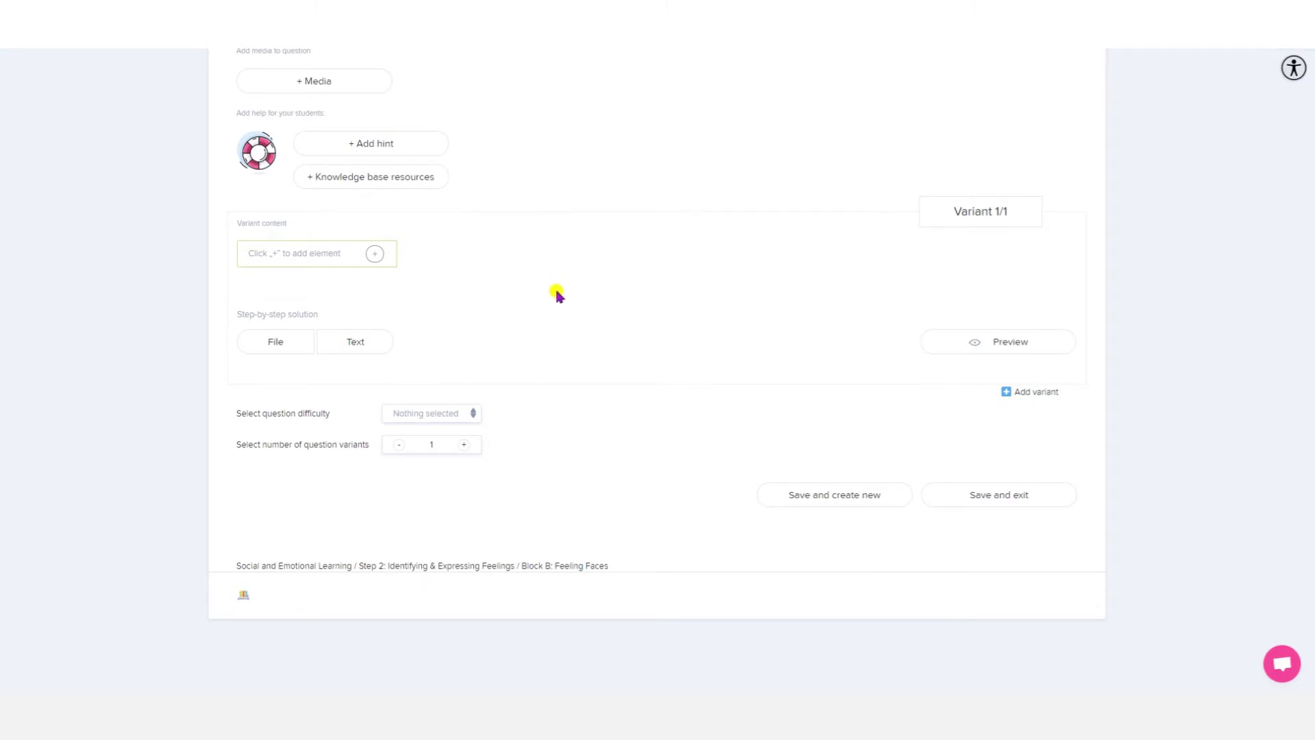
- Add the text "Choose the answer from the drop down list." as the question content and save it
{"action": "left_click", "coordinate": [375, 196]}
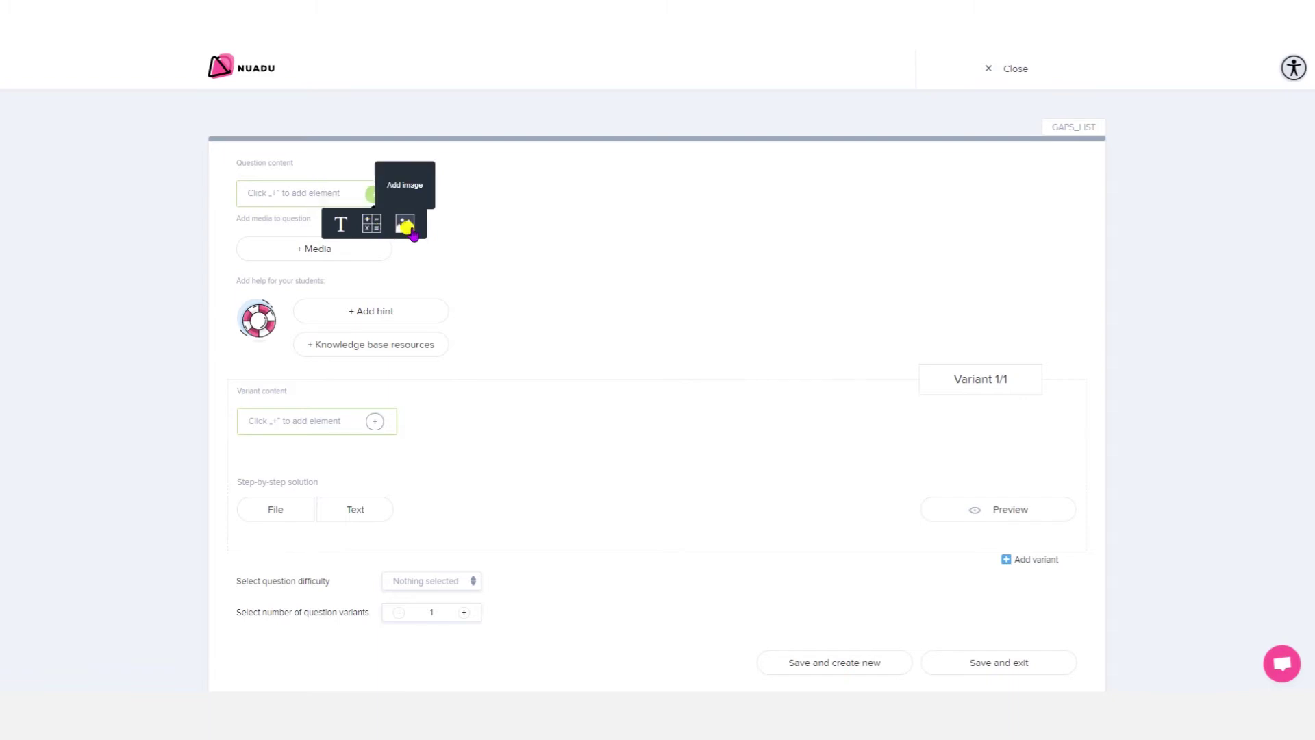
{"action": "left_click", "coordinate": [341, 224]}
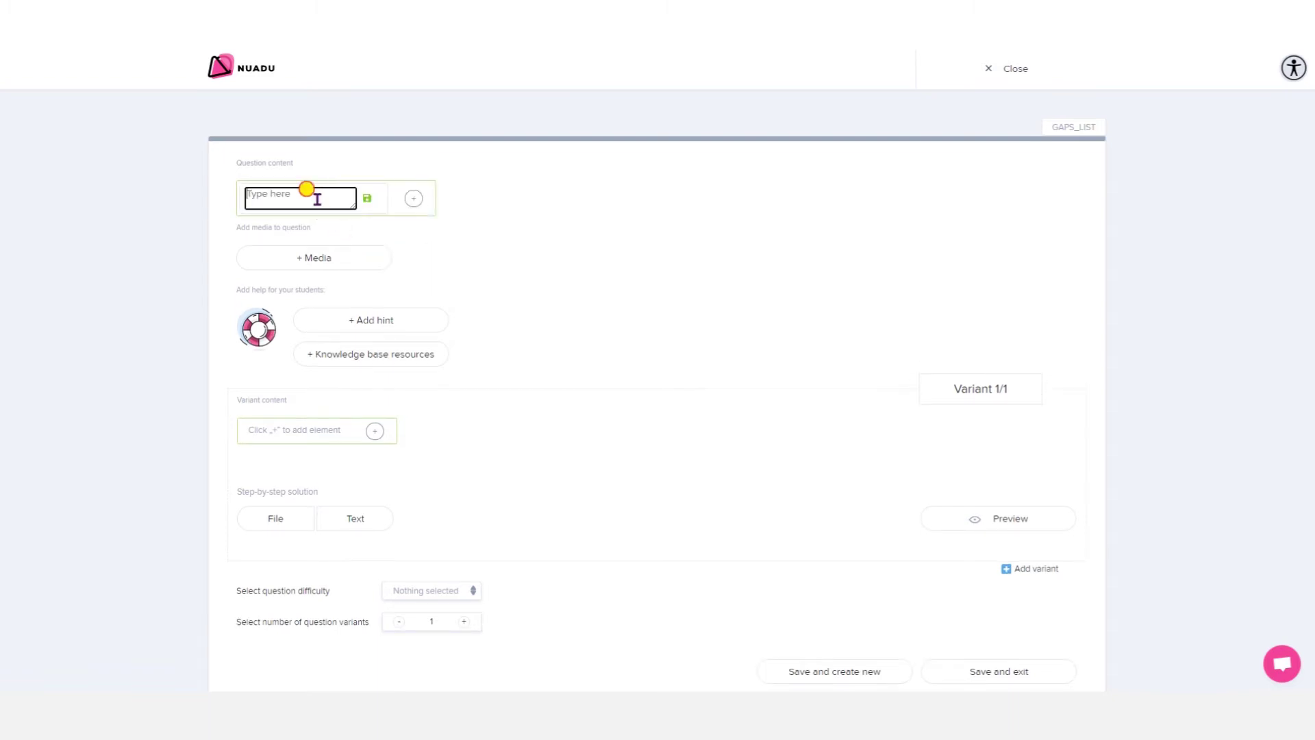
{"action": "type", "text": "C"}
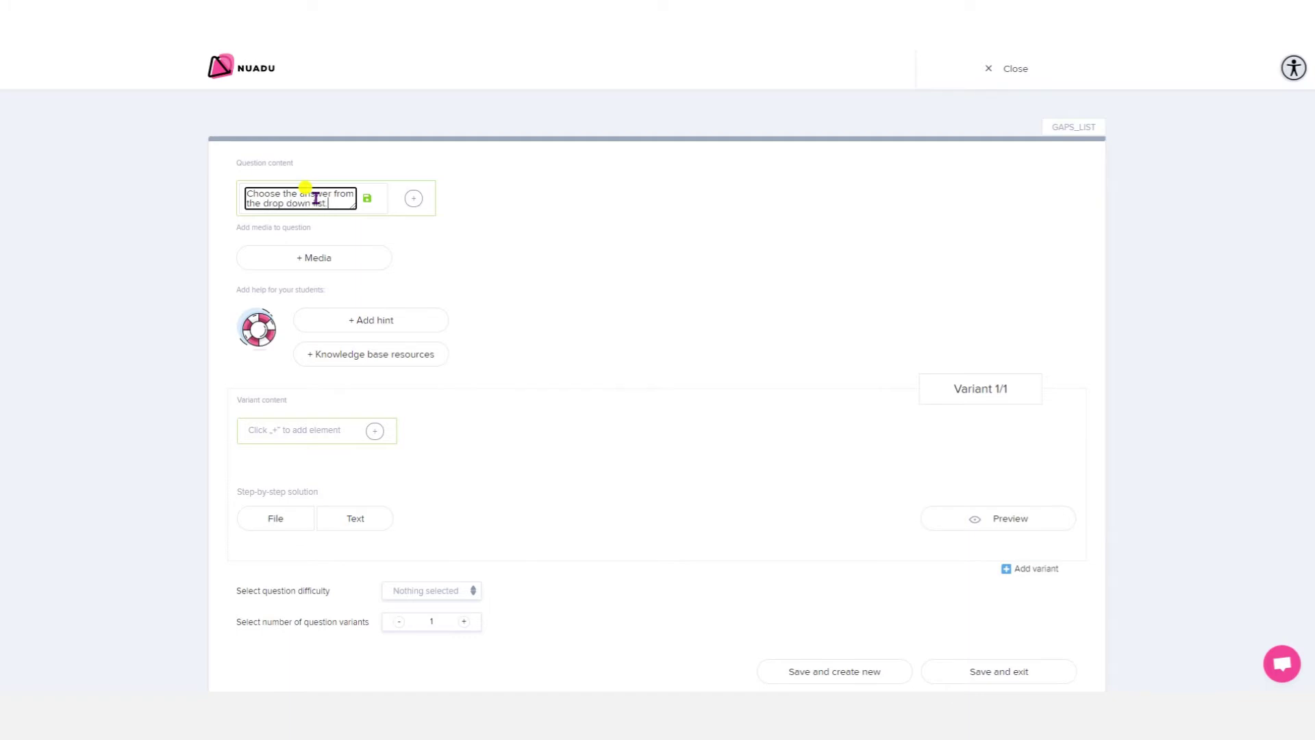
{"action": "left_click", "coordinate": [365, 200]}
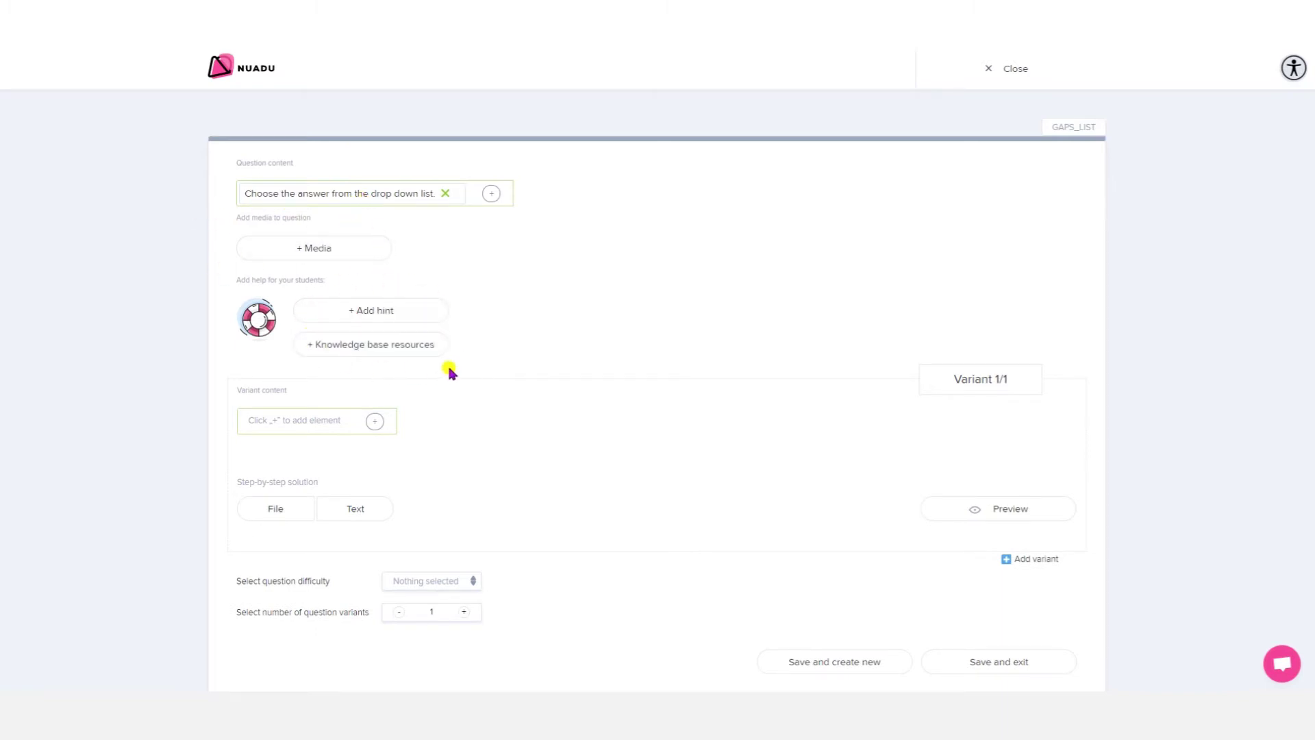
- Build the variant content from the text "When I feel sad, I might show this by" followed by an answer gap
{"action": "scroll", "coordinate": [471, 346], "scroll_direction": "down", "scroll_amount": 1}
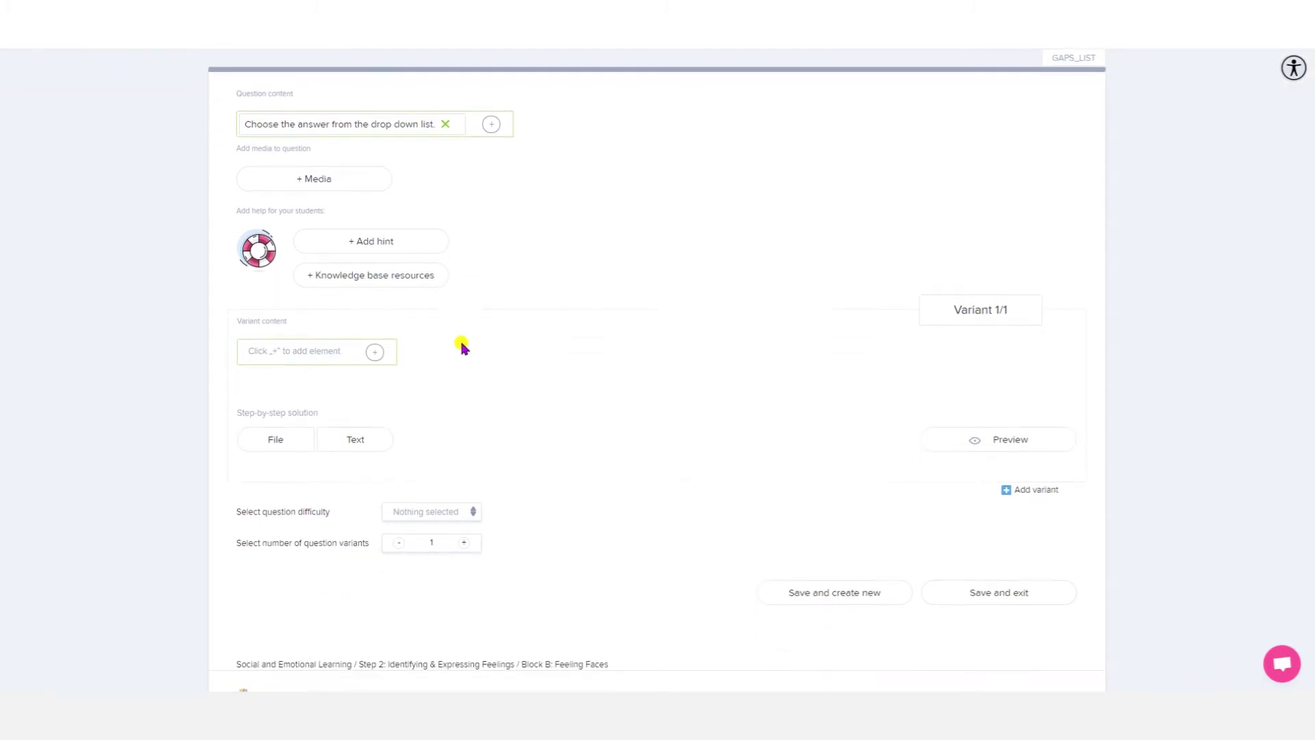
{"action": "left_click", "coordinate": [374, 354]}
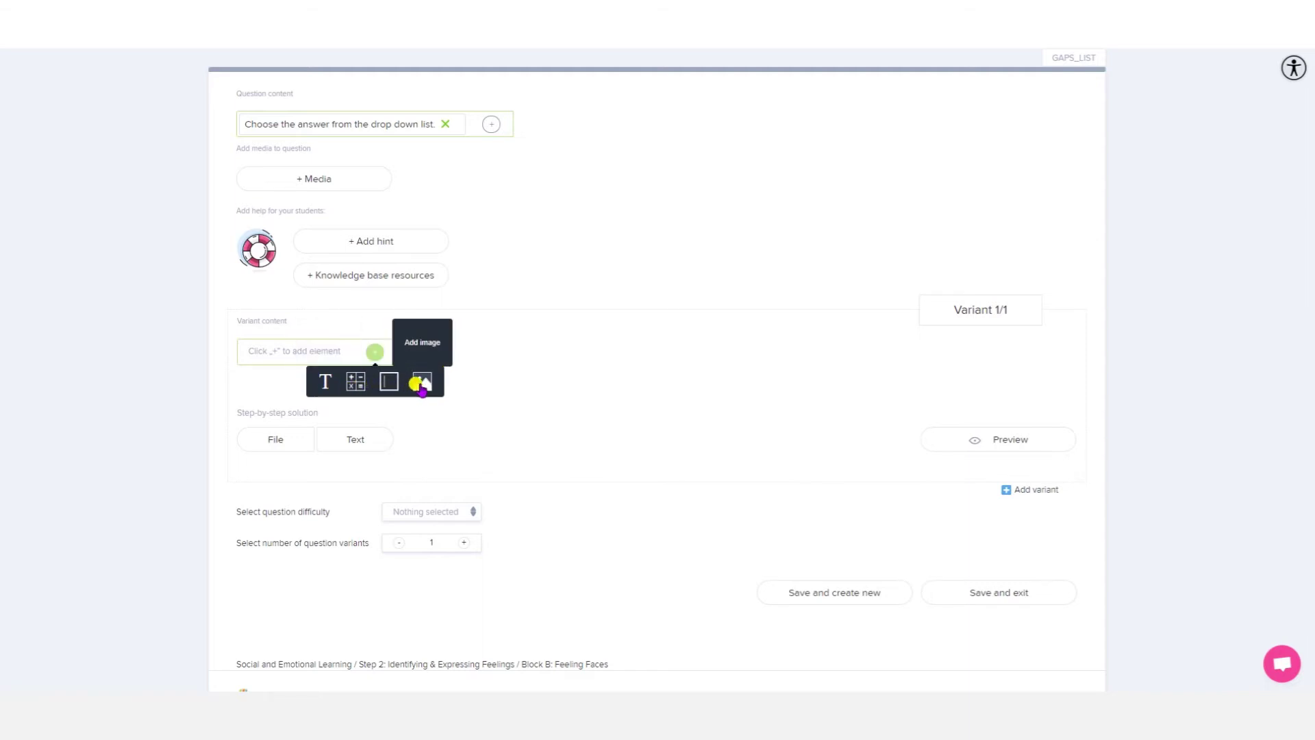
{"action": "left_click", "coordinate": [325, 381]}
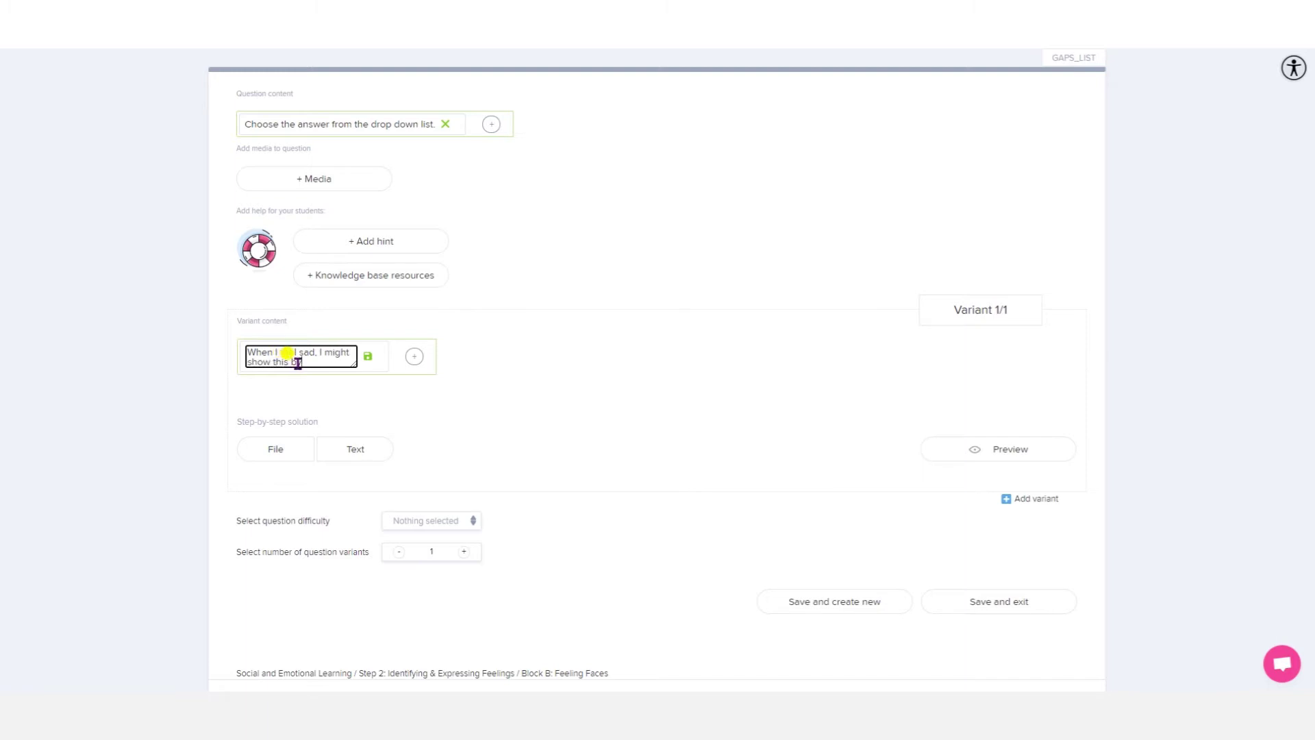
{"action": "left_click", "coordinate": [369, 358]}
{"action": "left_click", "coordinate": [457, 352]}
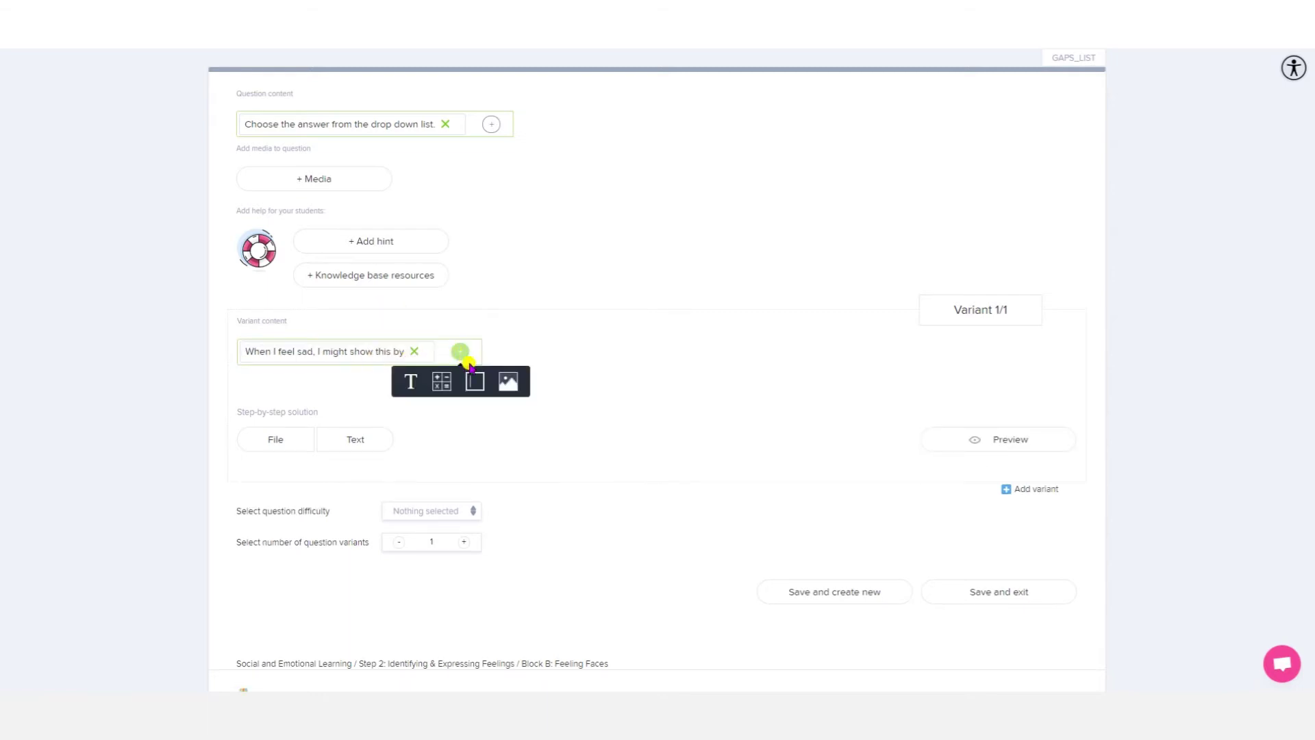
{"action": "left_click", "coordinate": [474, 382]}
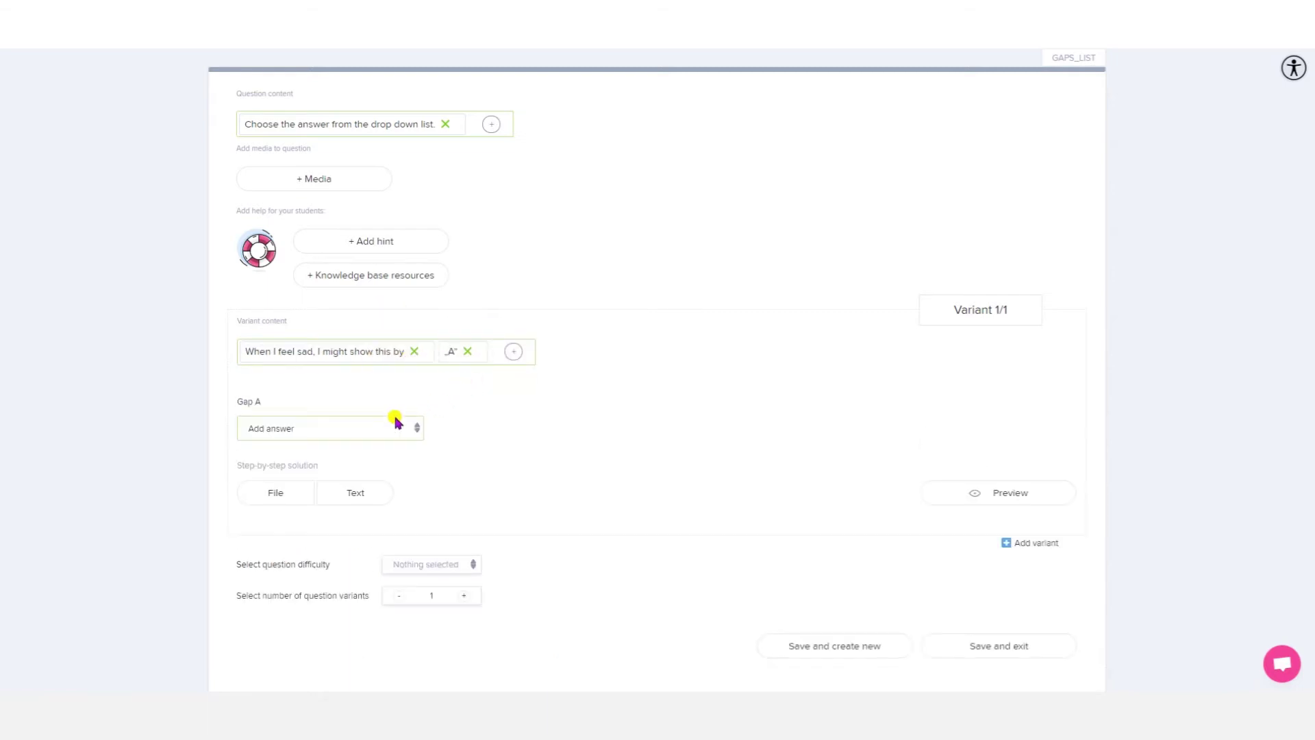
- Give Gap A the answers "crying.", "laughing." and "smiling.", and mark "crying." as correct
{"action": "left_click", "coordinate": [324, 427]}
{"action": "left_click", "coordinate": [318, 453]}
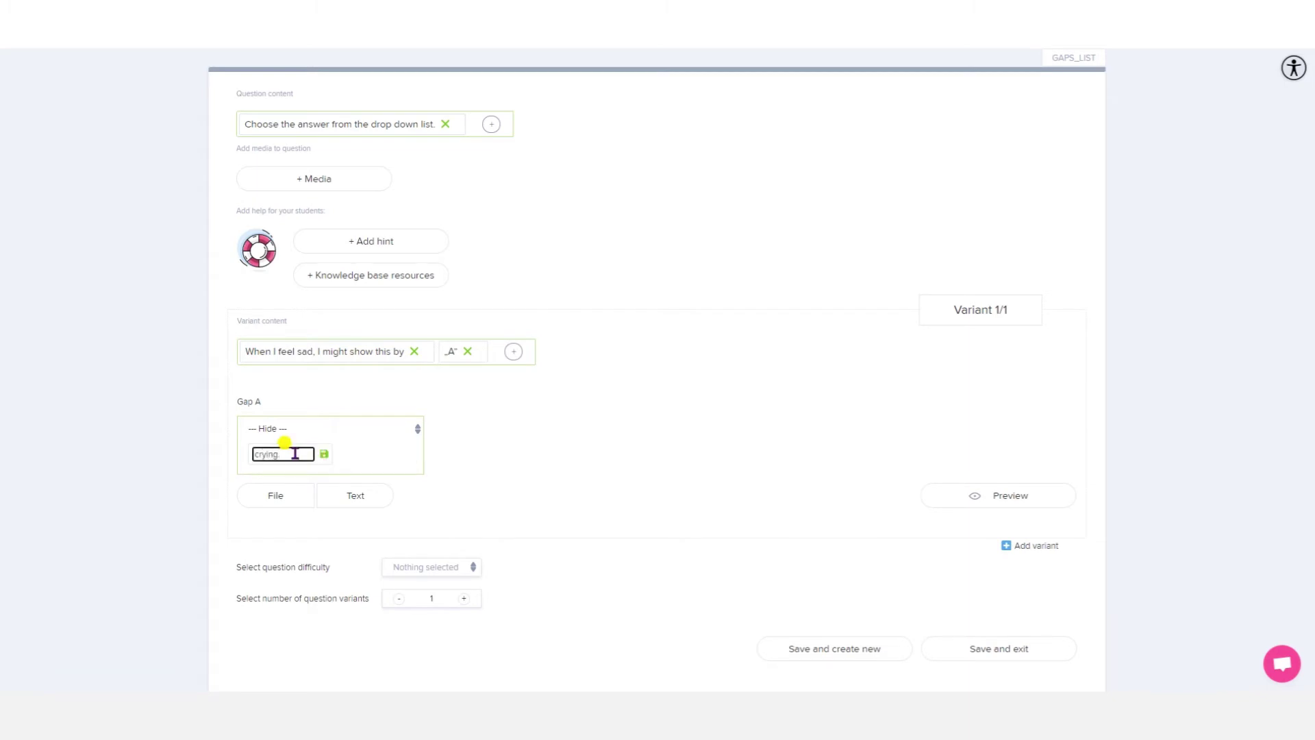
{"action": "left_click", "coordinate": [323, 454]}
{"action": "left_click", "coordinate": [298, 480]}
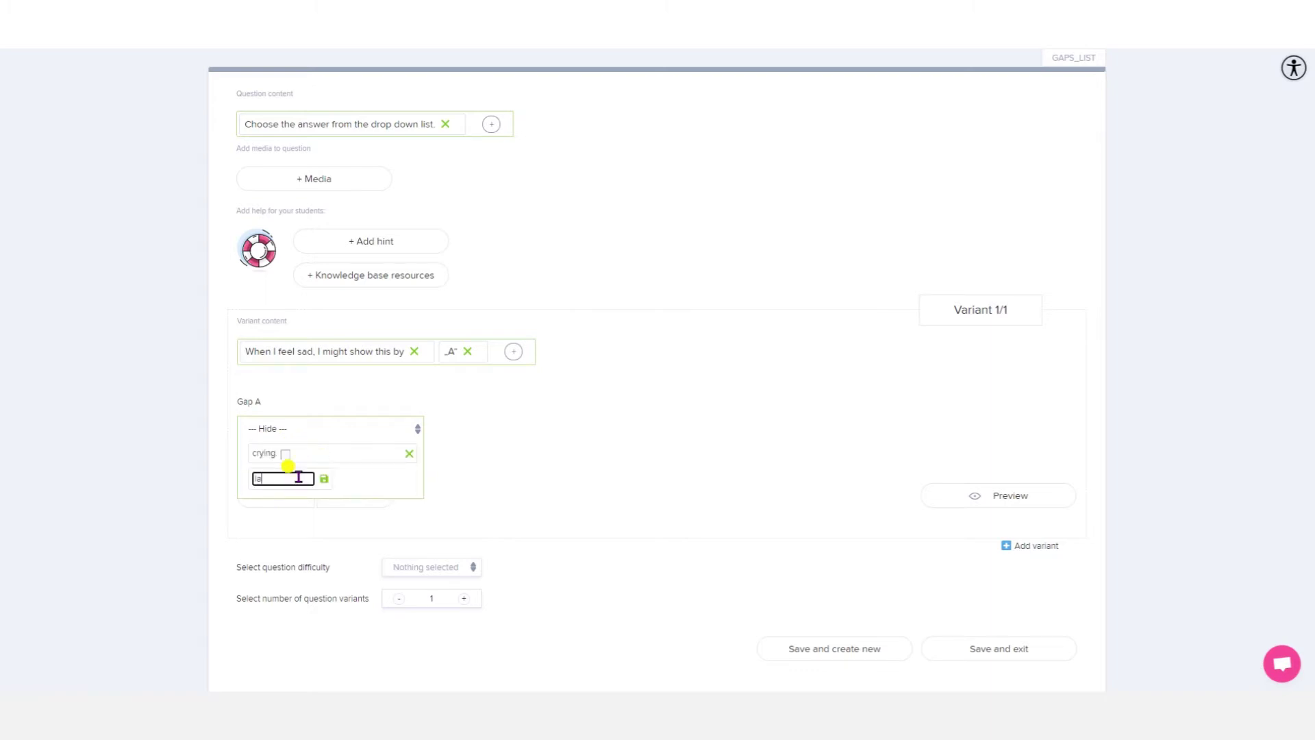
{"action": "type", "text": "laughing."}
{"action": "left_click", "coordinate": [324, 478]}
{"action": "left_click", "coordinate": [319, 500]}
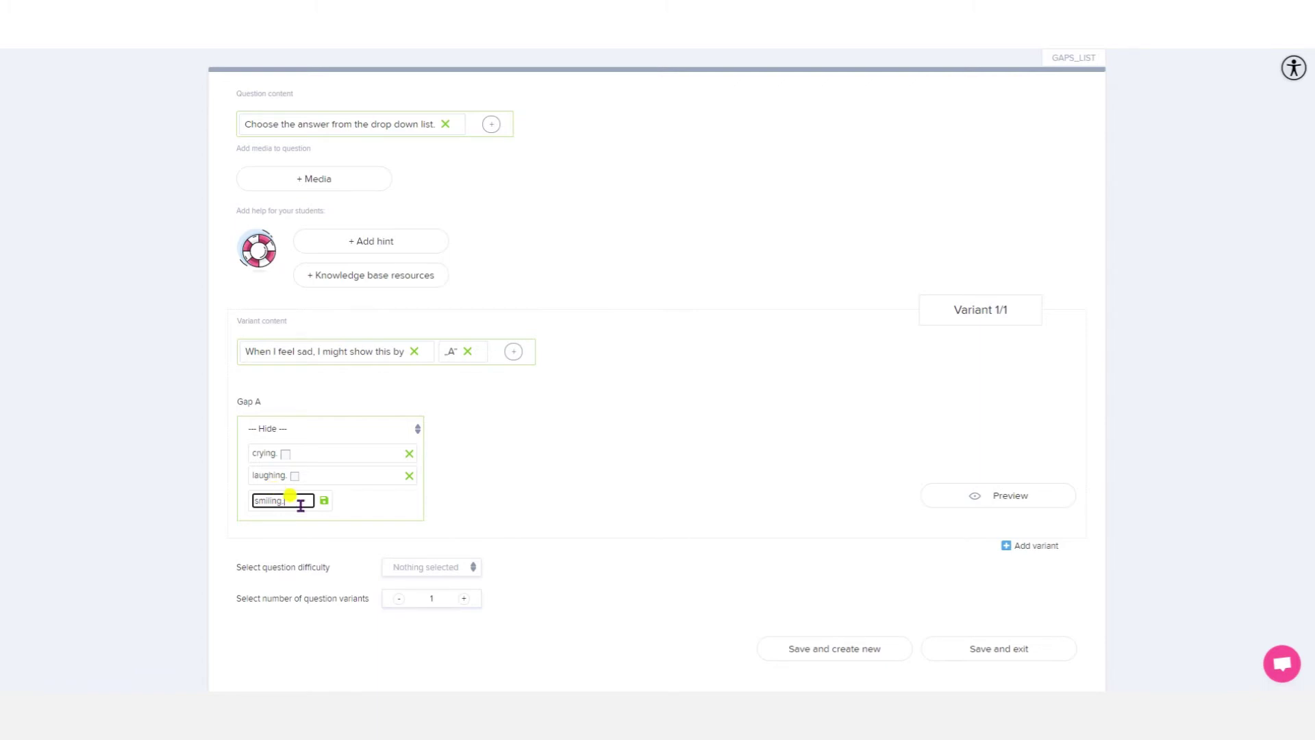
{"action": "left_click", "coordinate": [324, 500]}
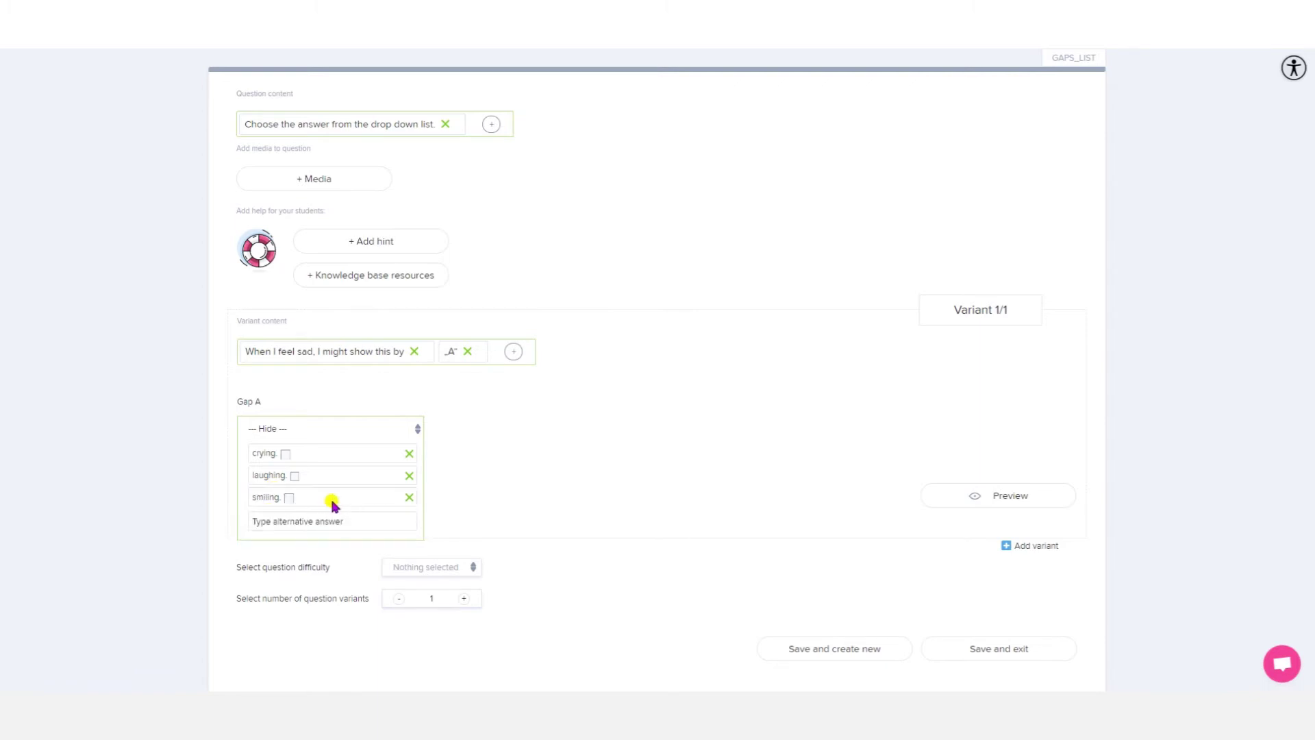
{"action": "left_click", "coordinate": [285, 454]}
- Preview the question and check the answers "crying." and "smiling.", then return to the editor
{"action": "scroll", "coordinate": [593, 459], "scroll_direction": "down", "scroll_amount": 1}
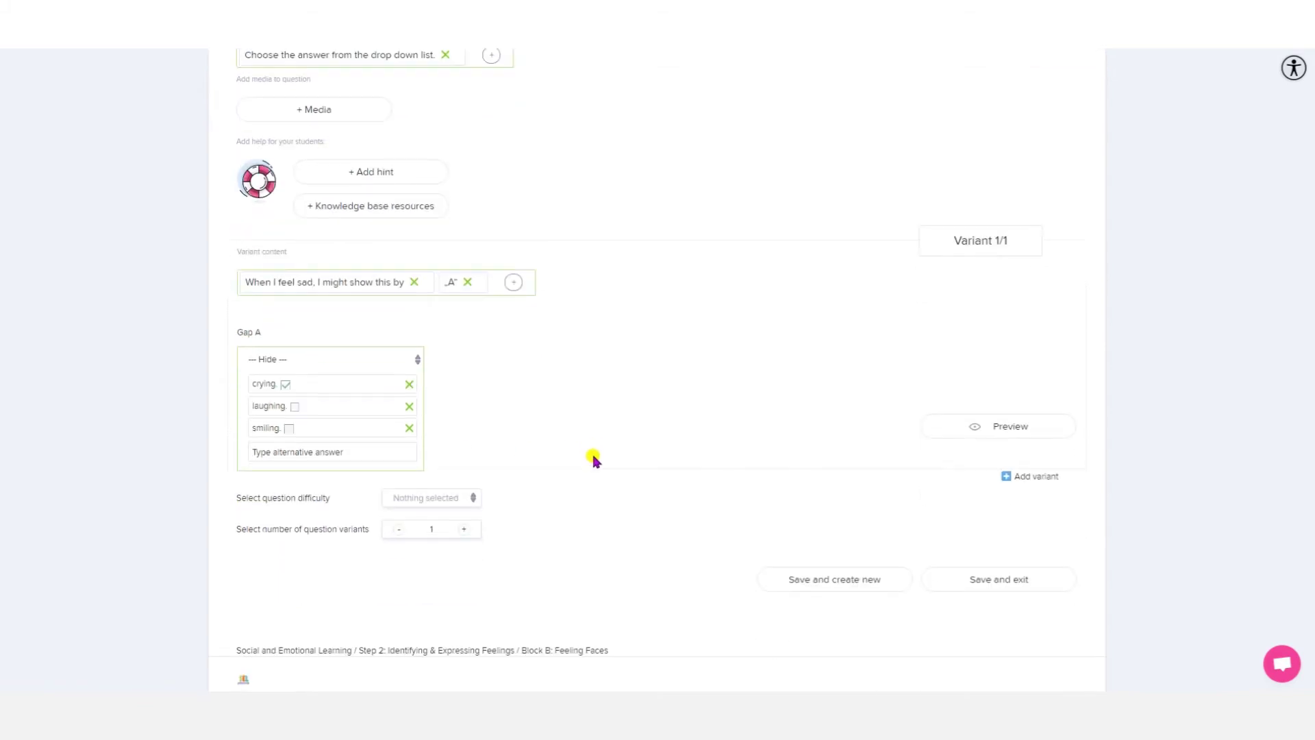
{"action": "left_click", "coordinate": [991, 433]}
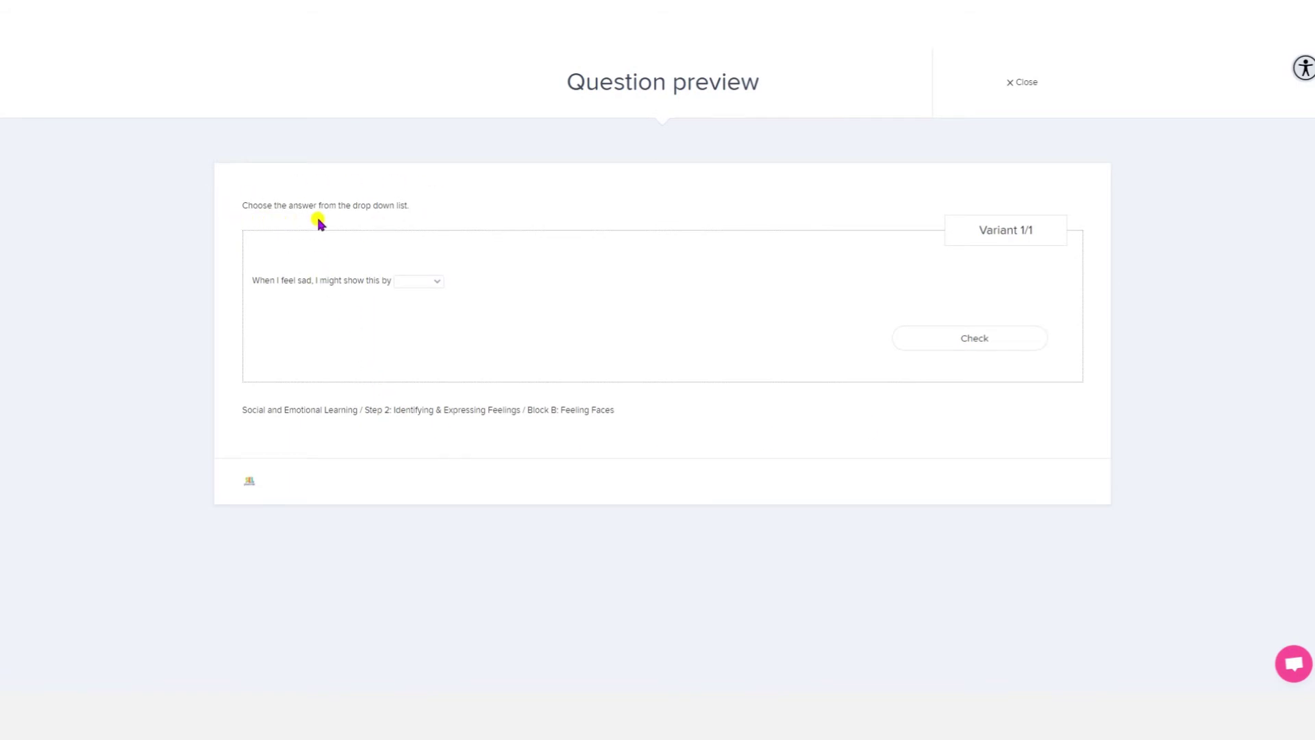
{"action": "left_click", "coordinate": [418, 282]}
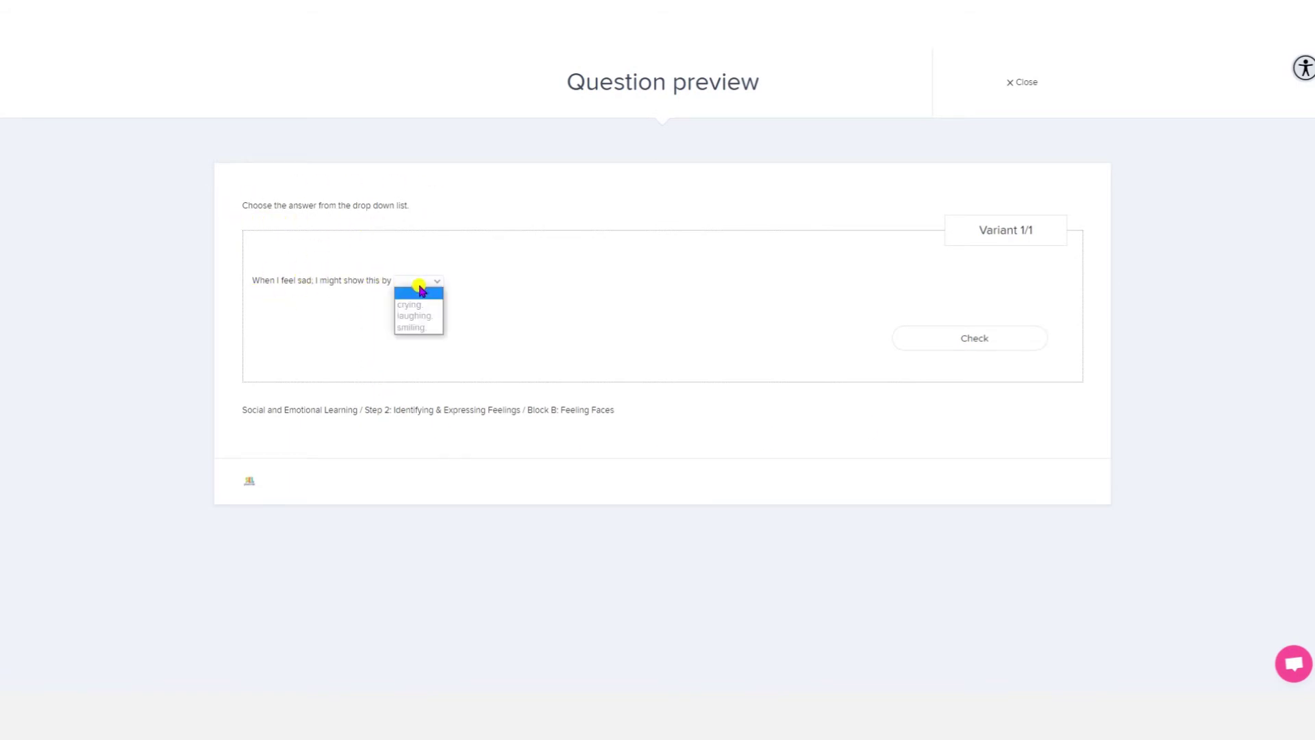
{"action": "left_click", "coordinate": [423, 304]}
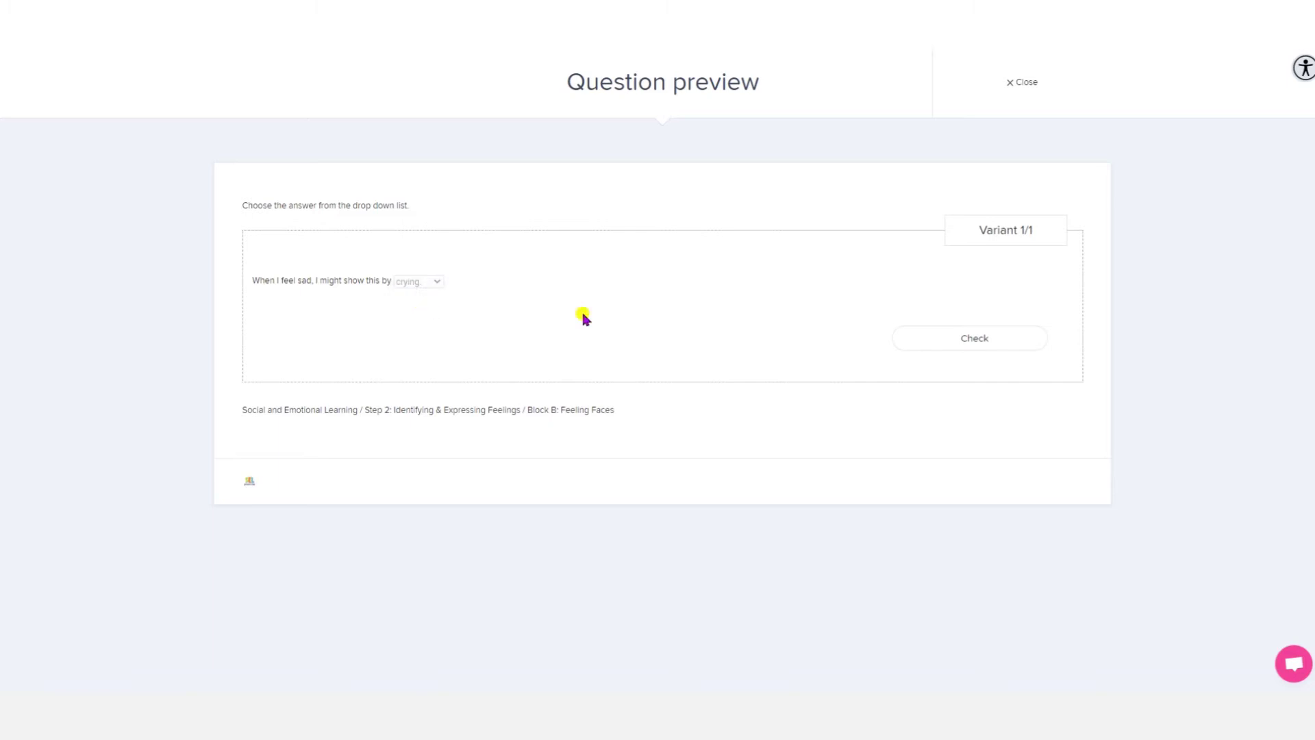
{"action": "left_click", "coordinate": [904, 347]}
{"action": "left_click", "coordinate": [432, 285]}
{"action": "left_click", "coordinate": [419, 315]}
{"action": "left_click", "coordinate": [916, 347]}
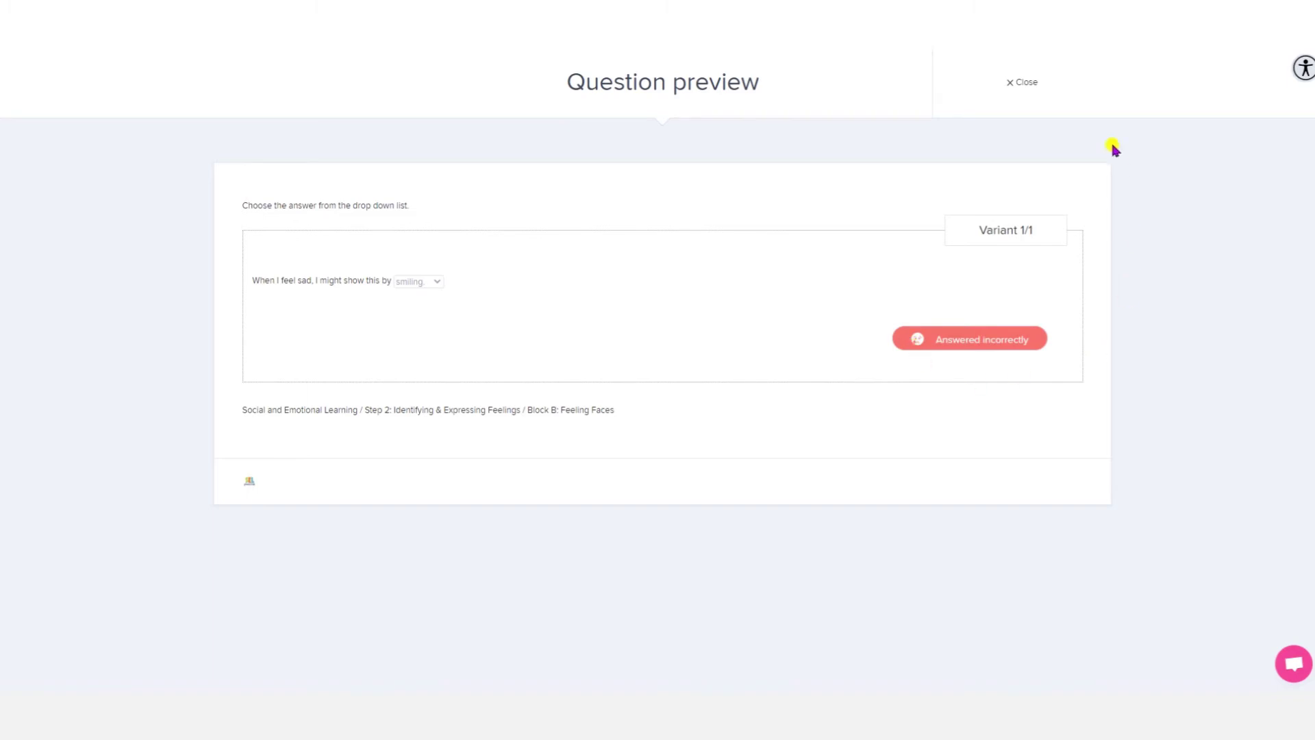
{"action": "left_click", "coordinate": [1017, 85]}
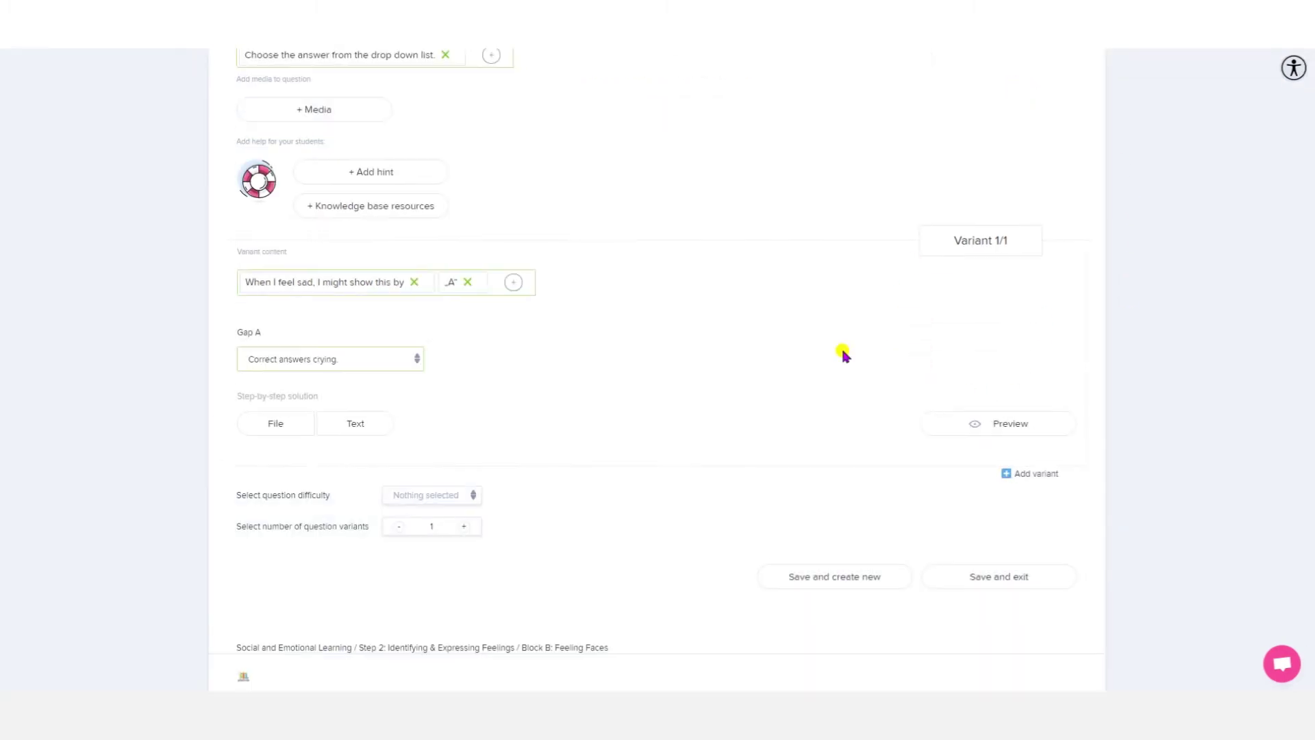
- Set the question difficulty to Easy, then save the question and exit the editor
{"action": "scroll", "coordinate": [822, 401], "scroll_direction": "down", "scroll_amount": 1}
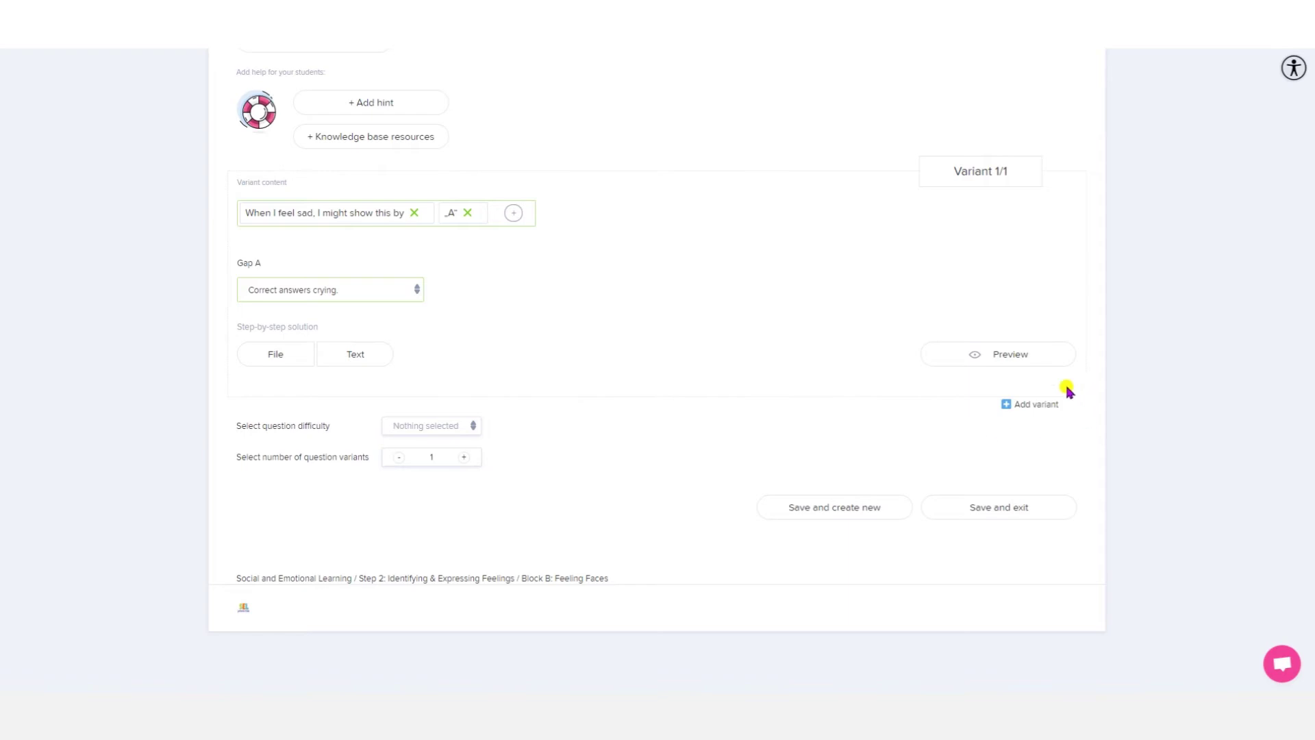
{"action": "left_click", "coordinate": [458, 427]}
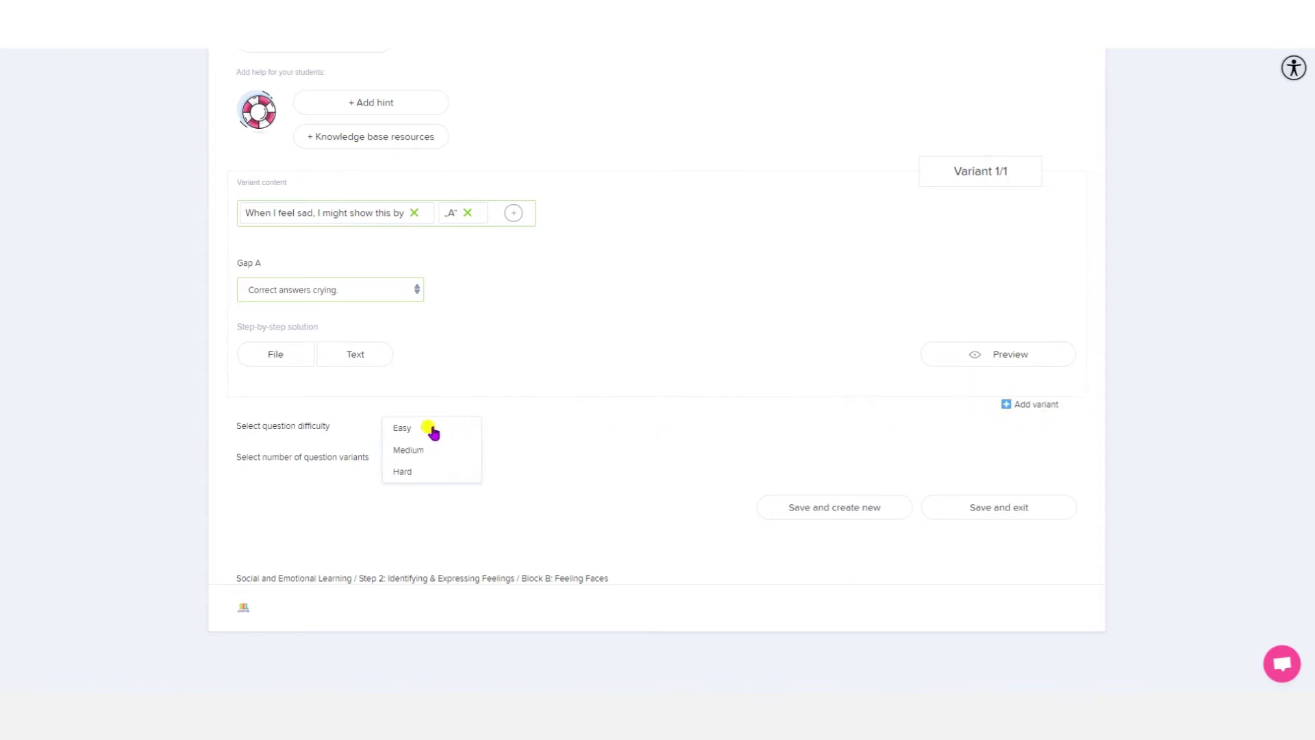
{"action": "left_click", "coordinate": [410, 429]}
{"action": "left_click", "coordinate": [1020, 518]}
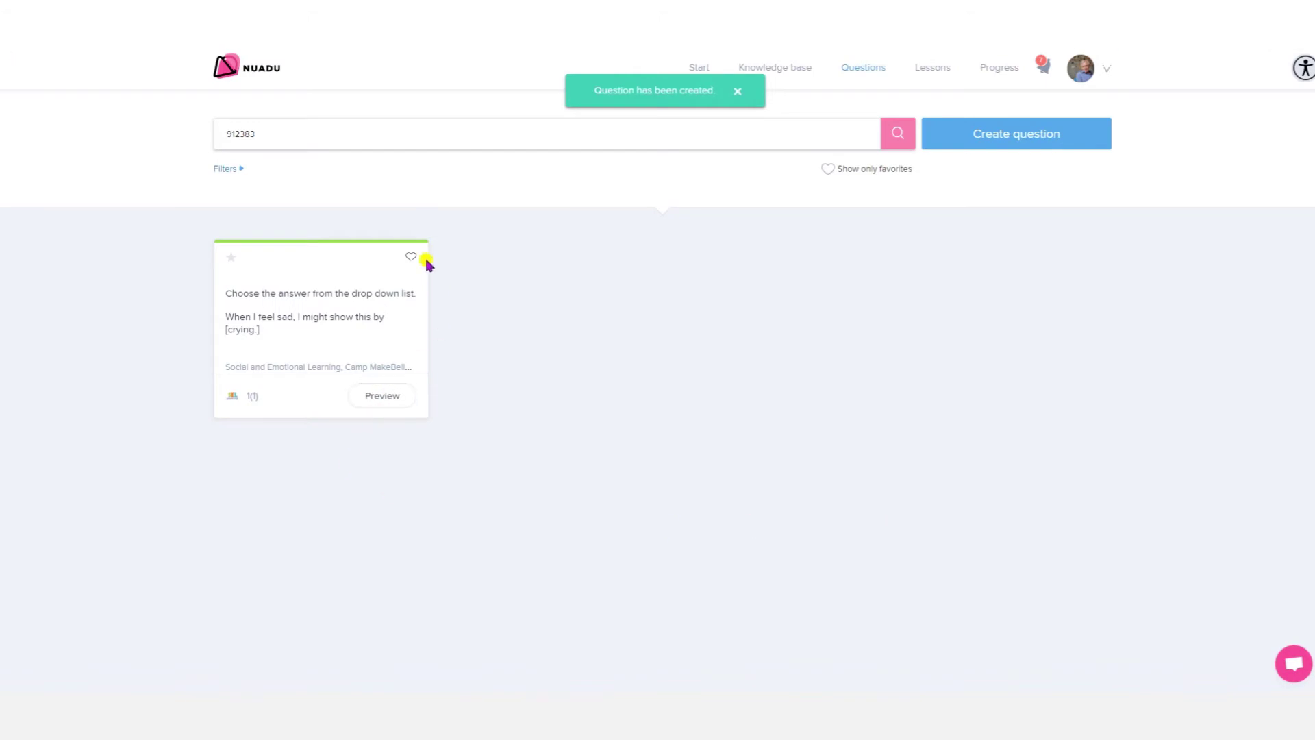
- Preview the saved question, check the answer "crying.", and close the preview
{"action": "left_click", "coordinate": [377, 397]}
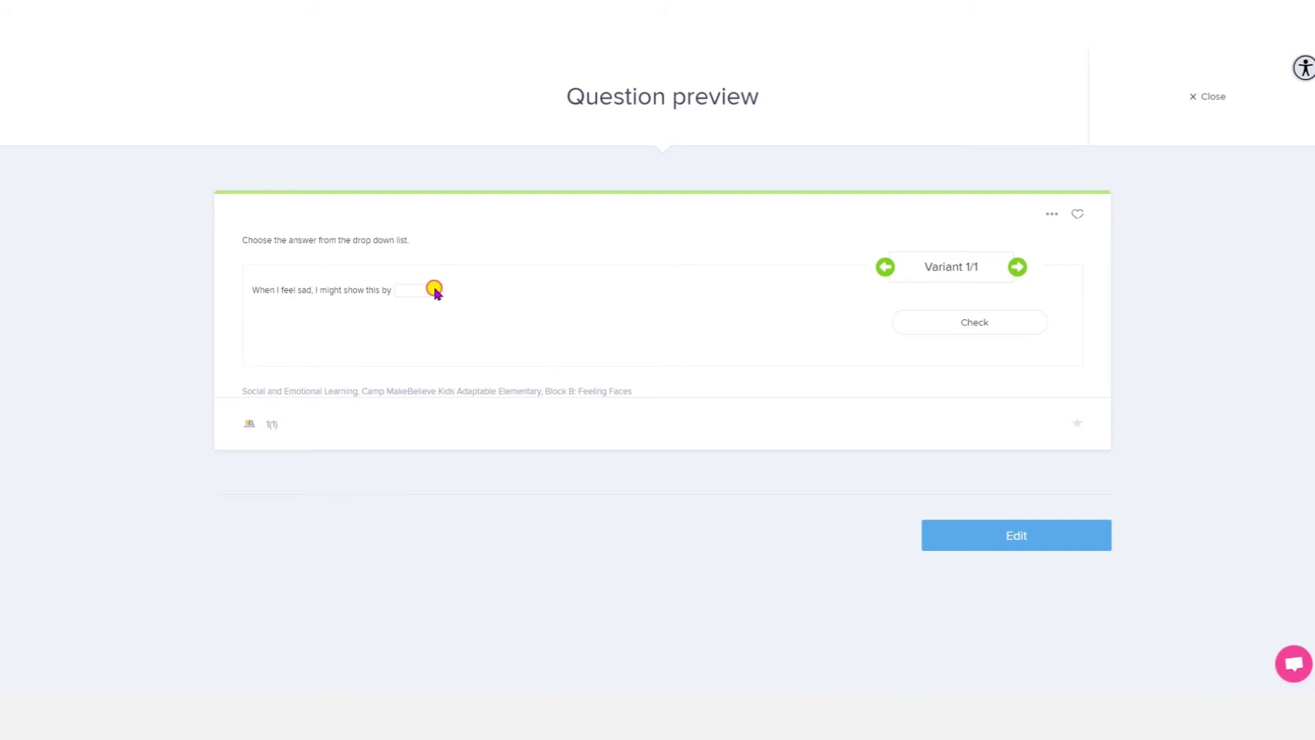
{"action": "left_click", "coordinate": [434, 290]}
{"action": "left_click", "coordinate": [430, 314]}
{"action": "left_click", "coordinate": [904, 323]}
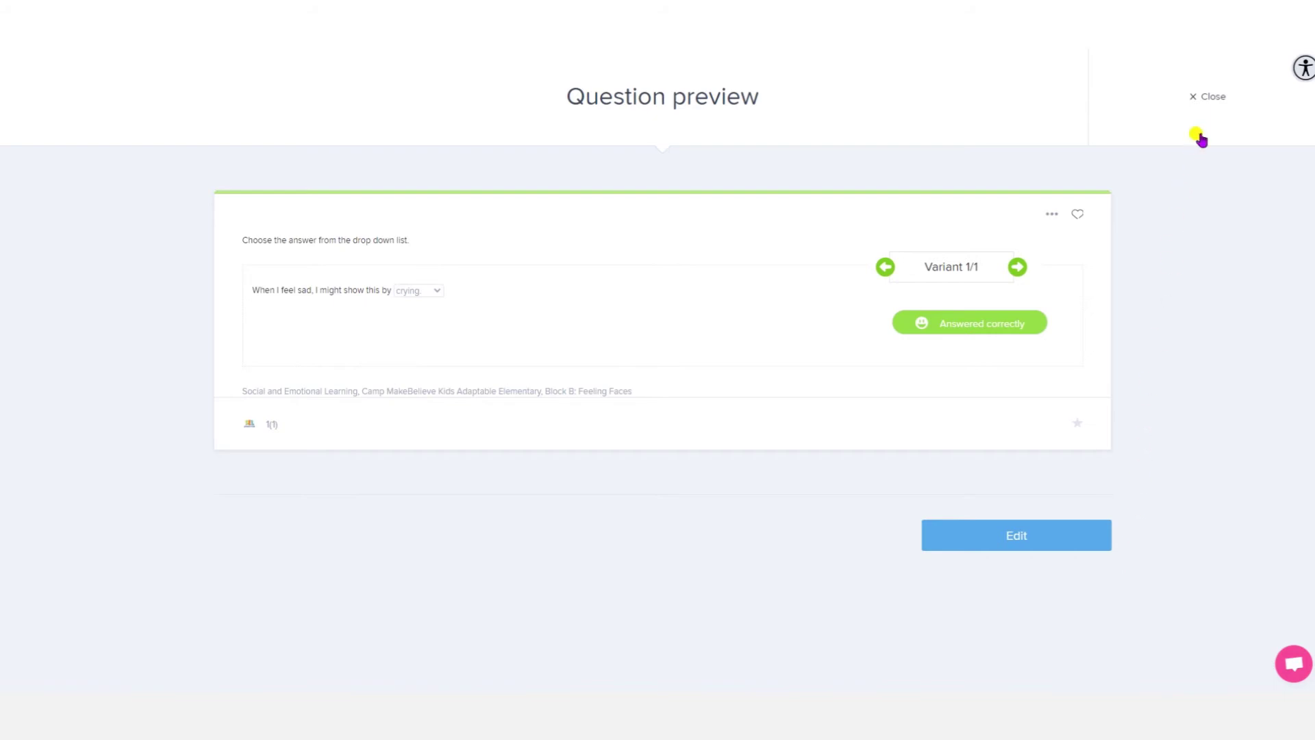
{"action": "left_click", "coordinate": [1207, 98]}
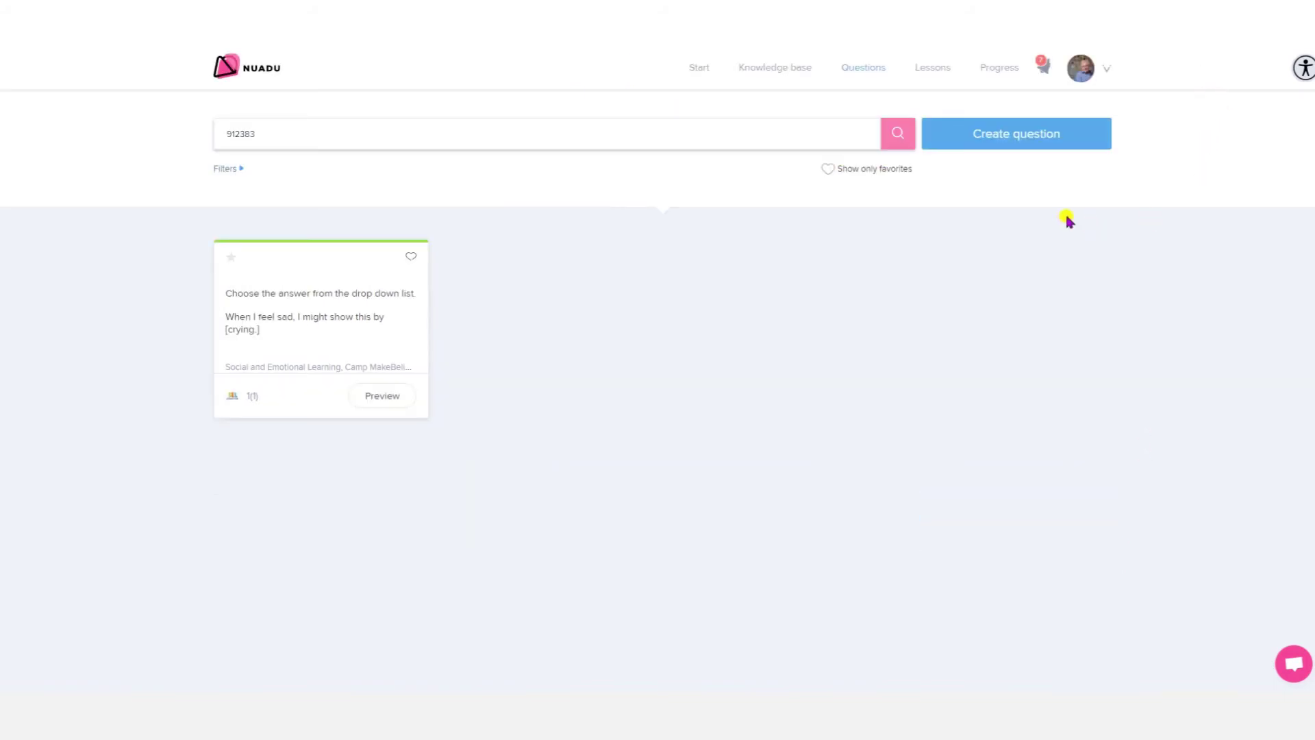
- Start a new question in Social and Emotional Learning, Step 2: Identifying & Expressing Feelings, Block B: Feeling Faces
{"action": "left_click", "coordinate": [1033, 137]}
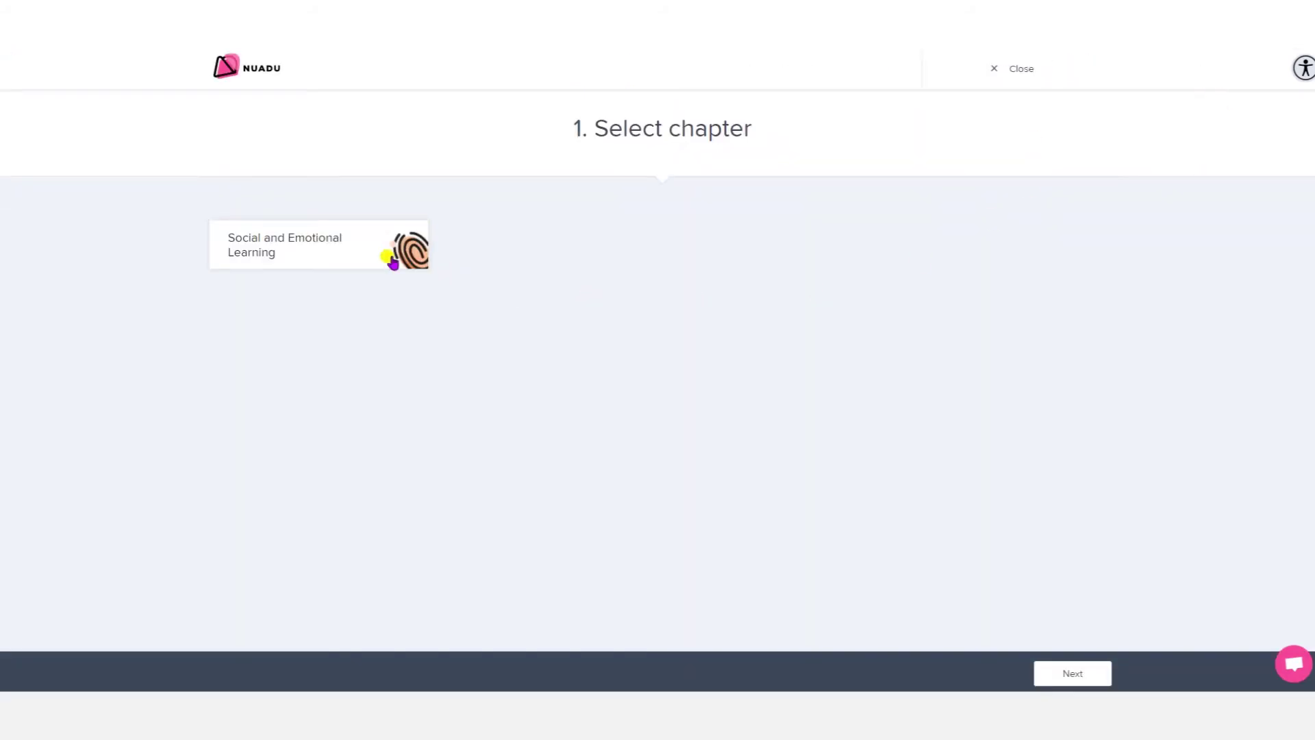
{"action": "left_click", "coordinate": [357, 255]}
{"action": "left_click", "coordinate": [385, 372]}
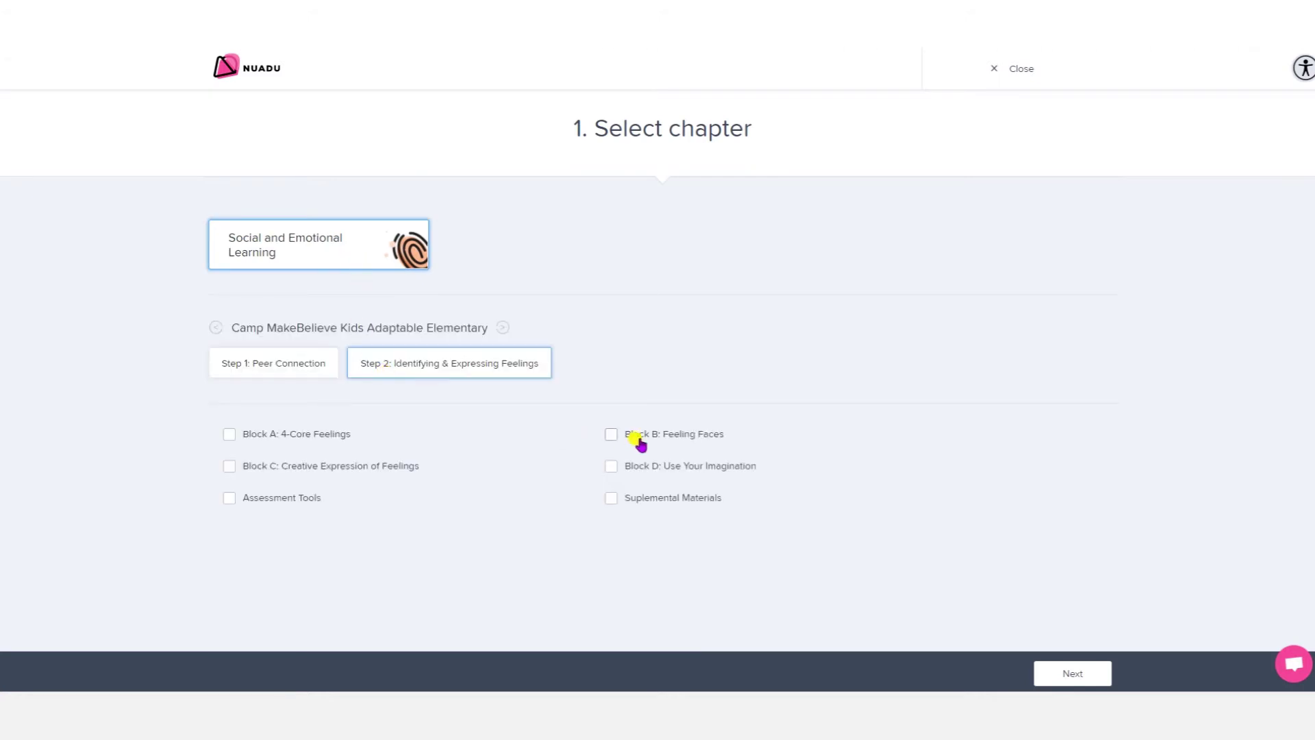
{"action": "left_click", "coordinate": [635, 437]}
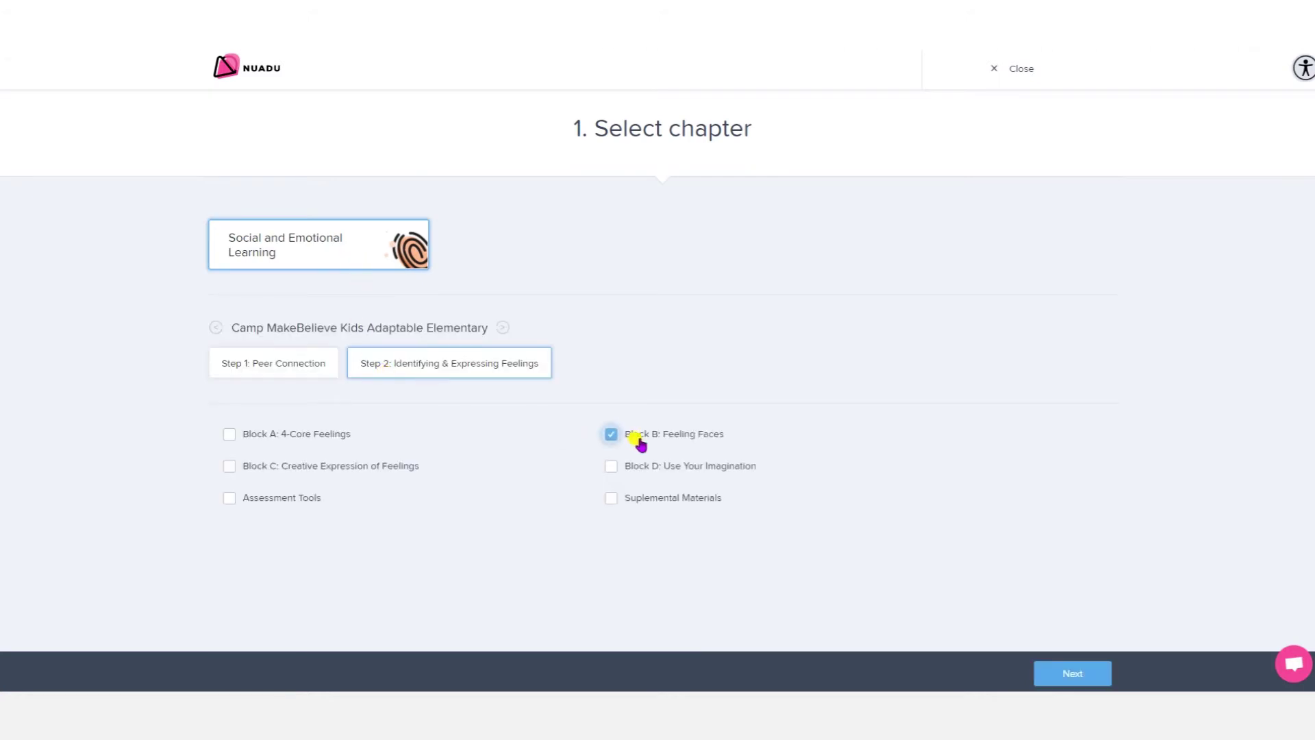
{"action": "left_click", "coordinate": [1051, 675]}
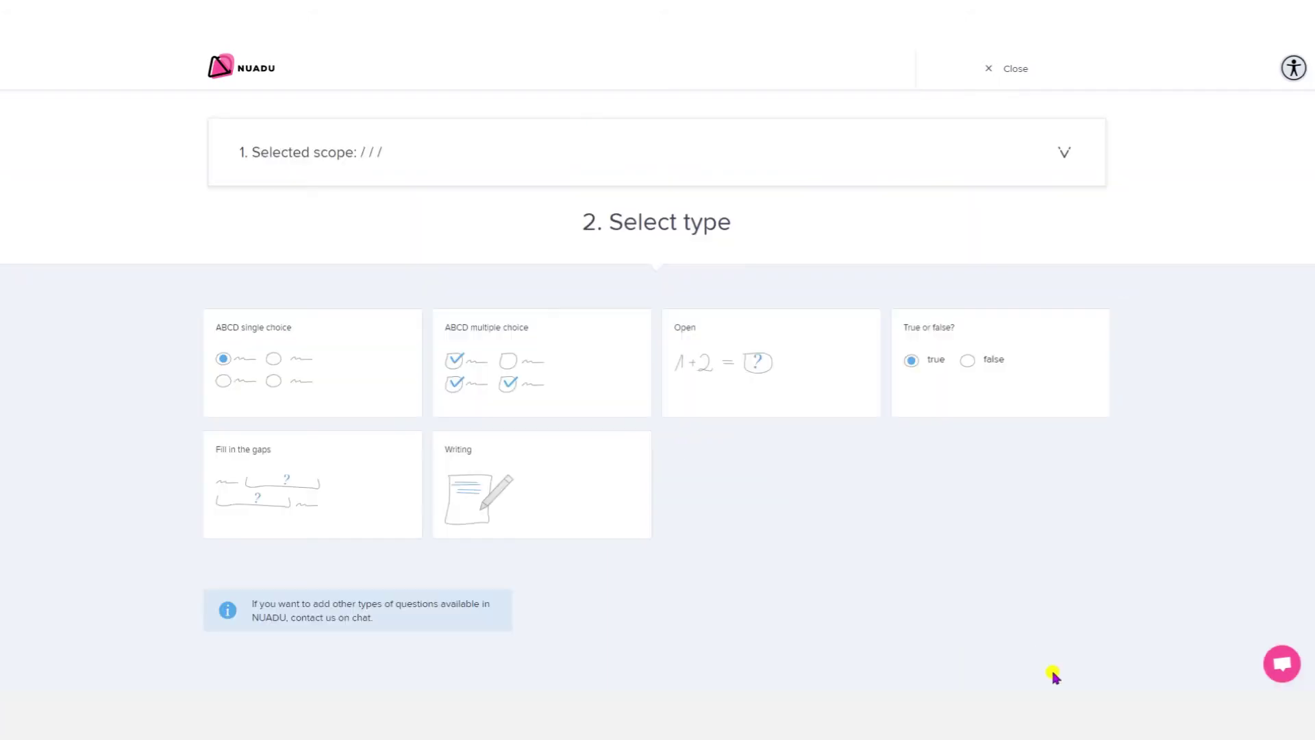
- Choose the Open variety of the fill-in-the-gaps question type and continue to the question editor
{"action": "mouse_move", "coordinate": [335, 486]}
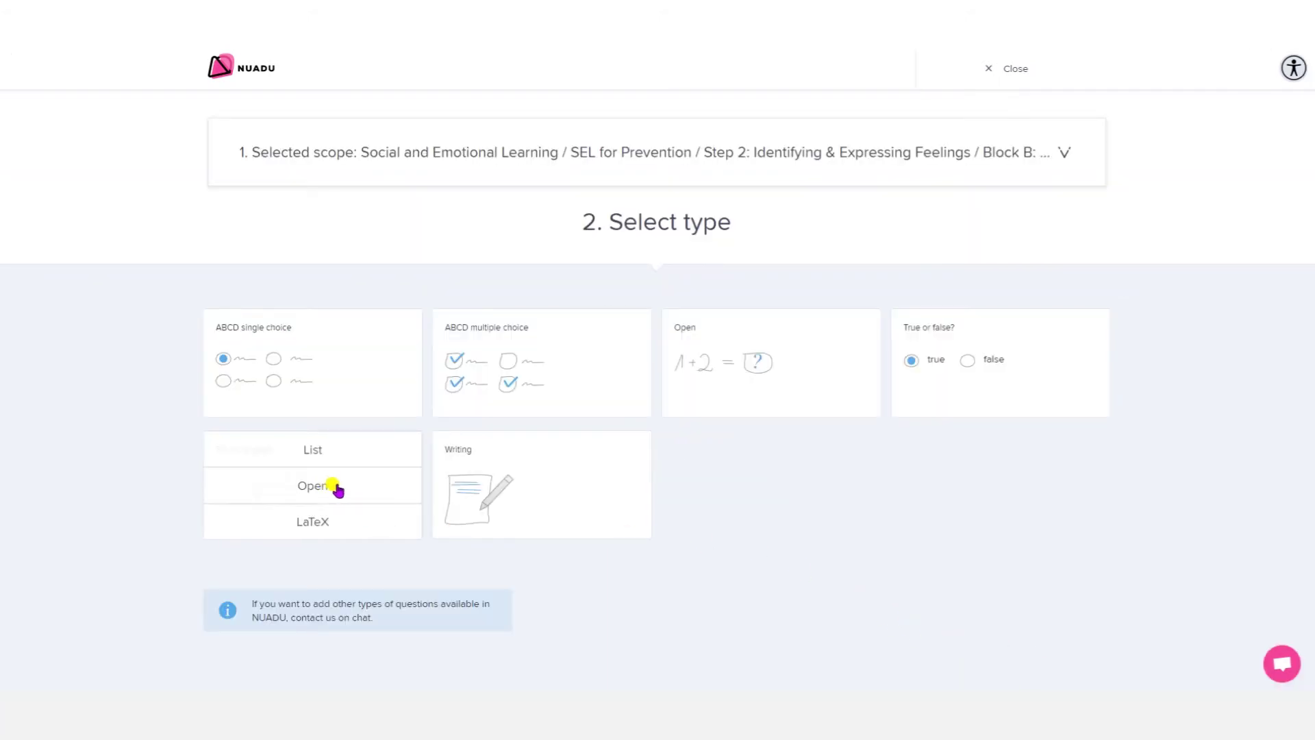
{"action": "left_click", "coordinate": [343, 487]}
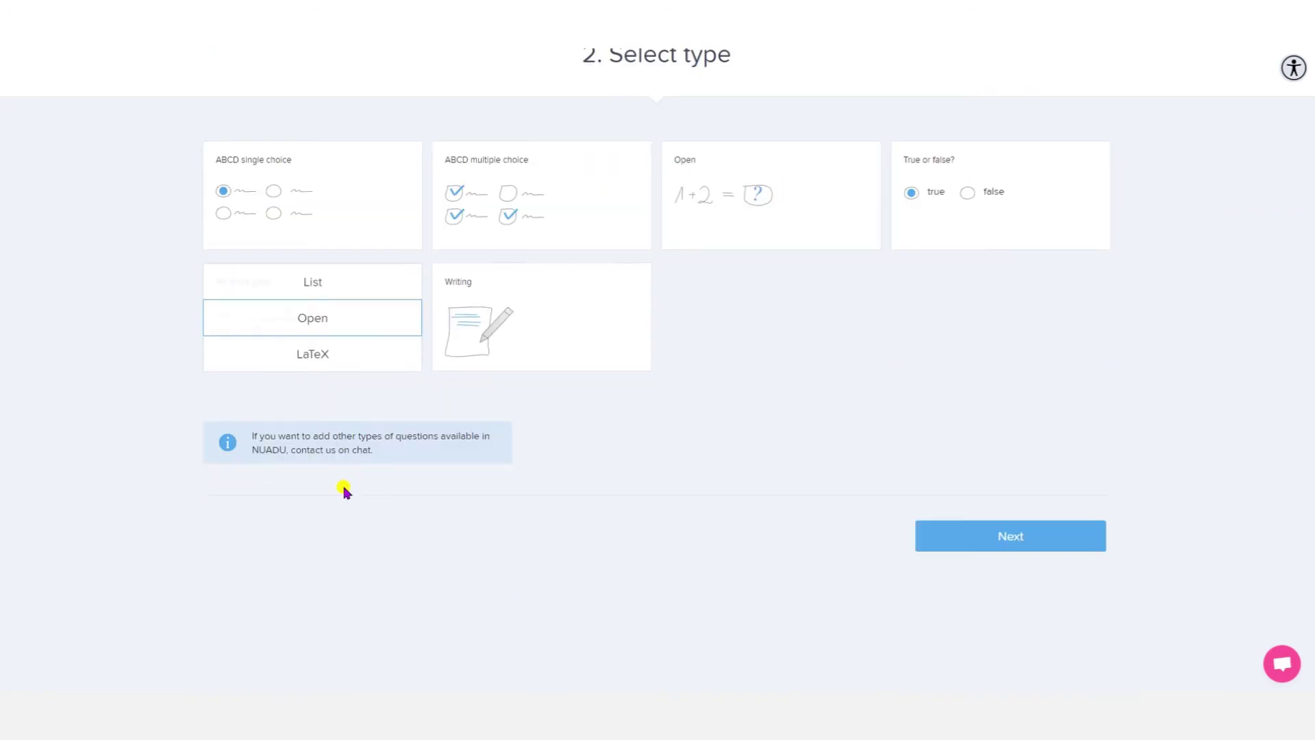
{"action": "left_click", "coordinate": [951, 536]}
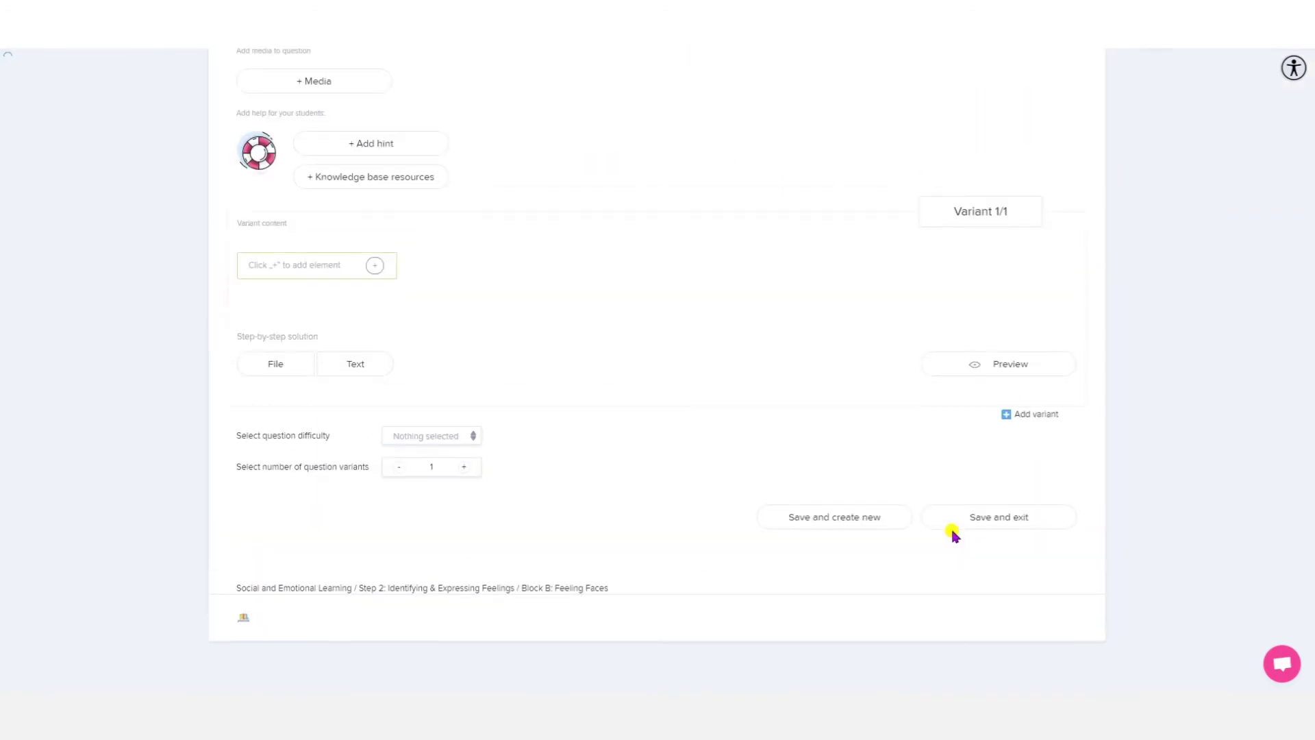
- Add the text "Write the correct answer in the space provided." as the question content and save it
{"action": "scroll", "coordinate": [658, 542], "scroll_direction": "up", "scroll_amount": 2}
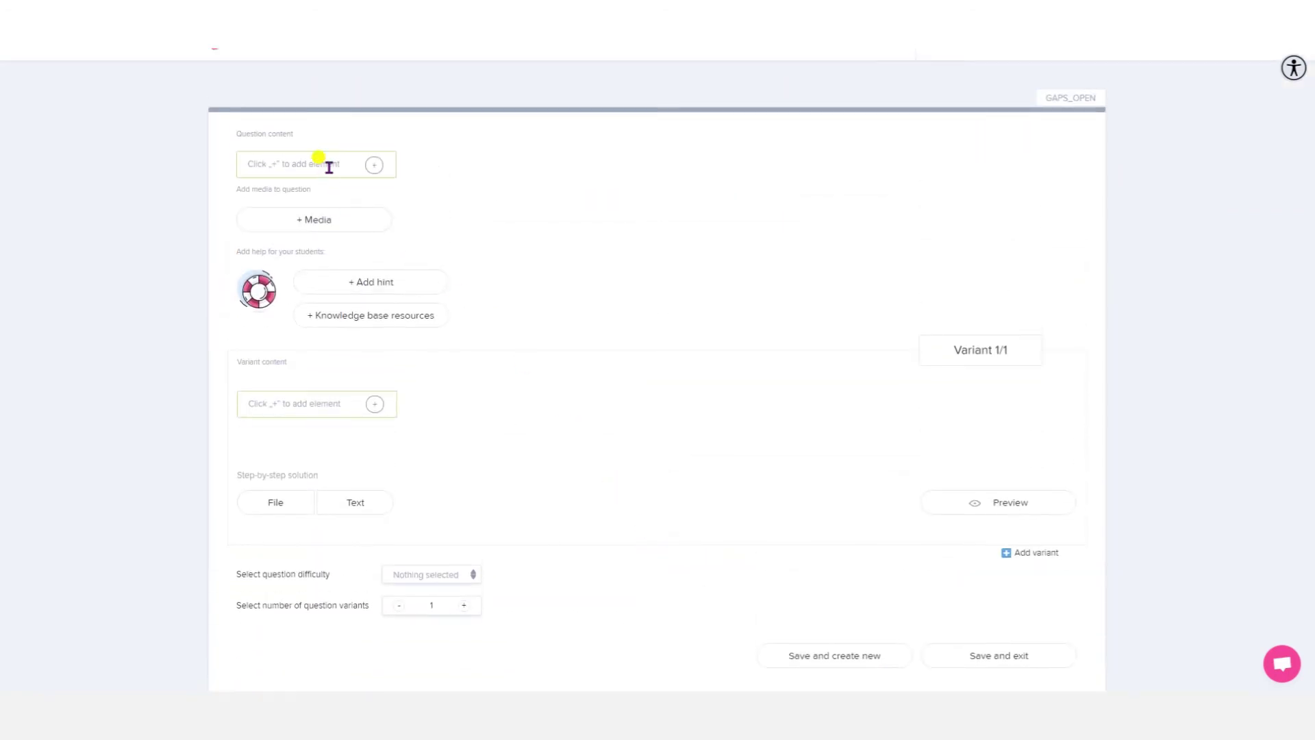
{"action": "left_click", "coordinate": [375, 167]}
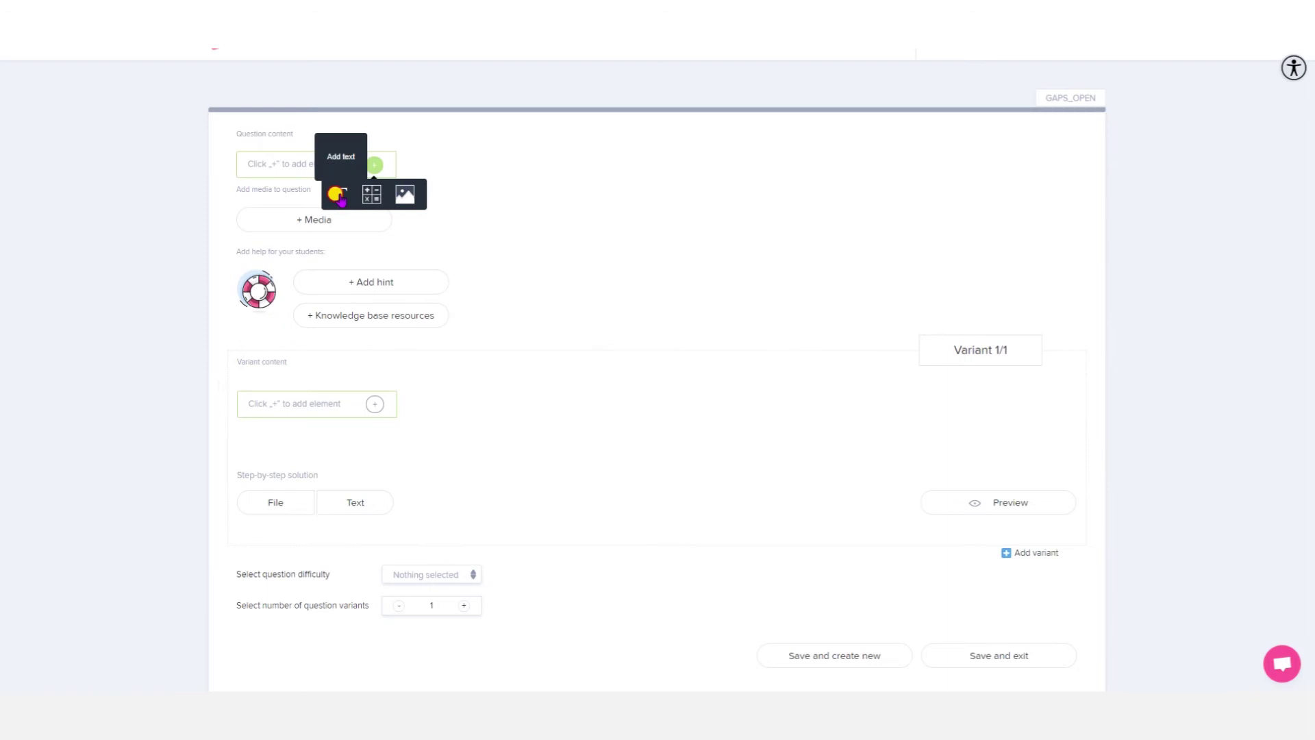
{"action": "left_click", "coordinate": [340, 194]}
{"action": "type", "text": "W"}
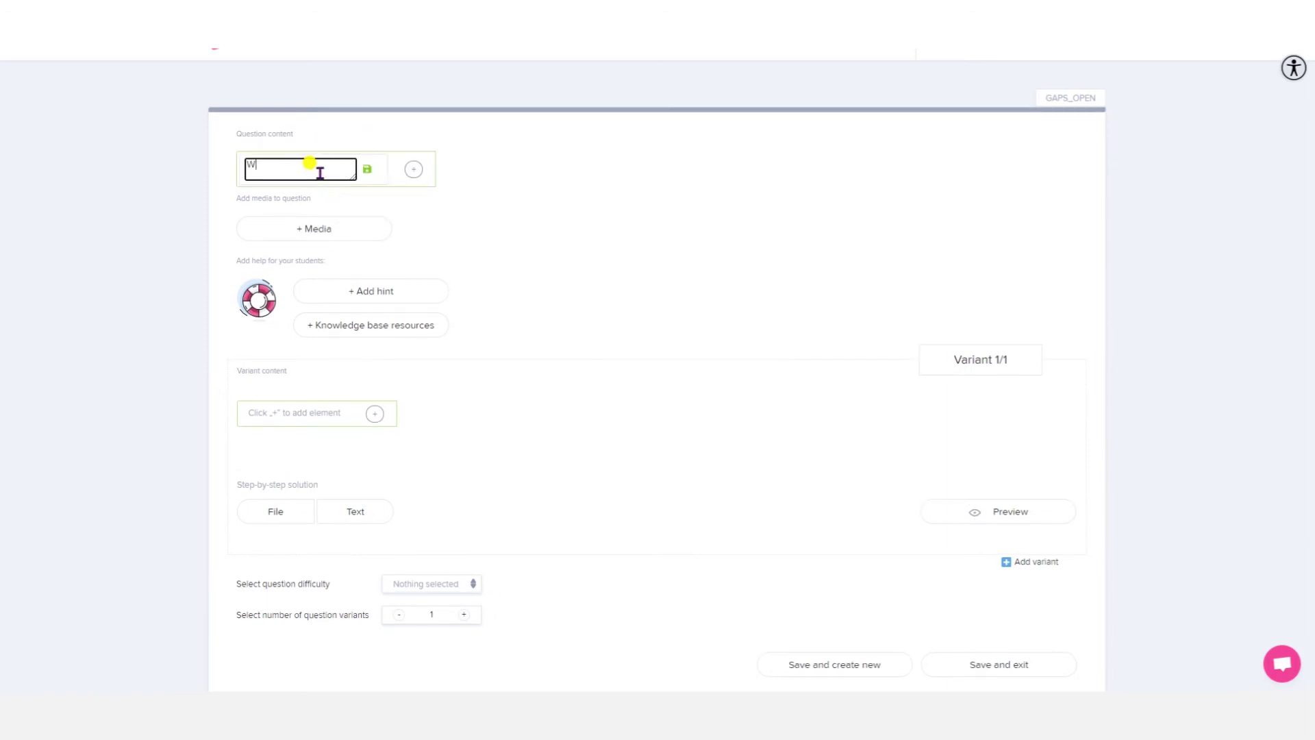
{"action": "key", "text": "BackSpace"}
{"action": "type", "text": "W"}
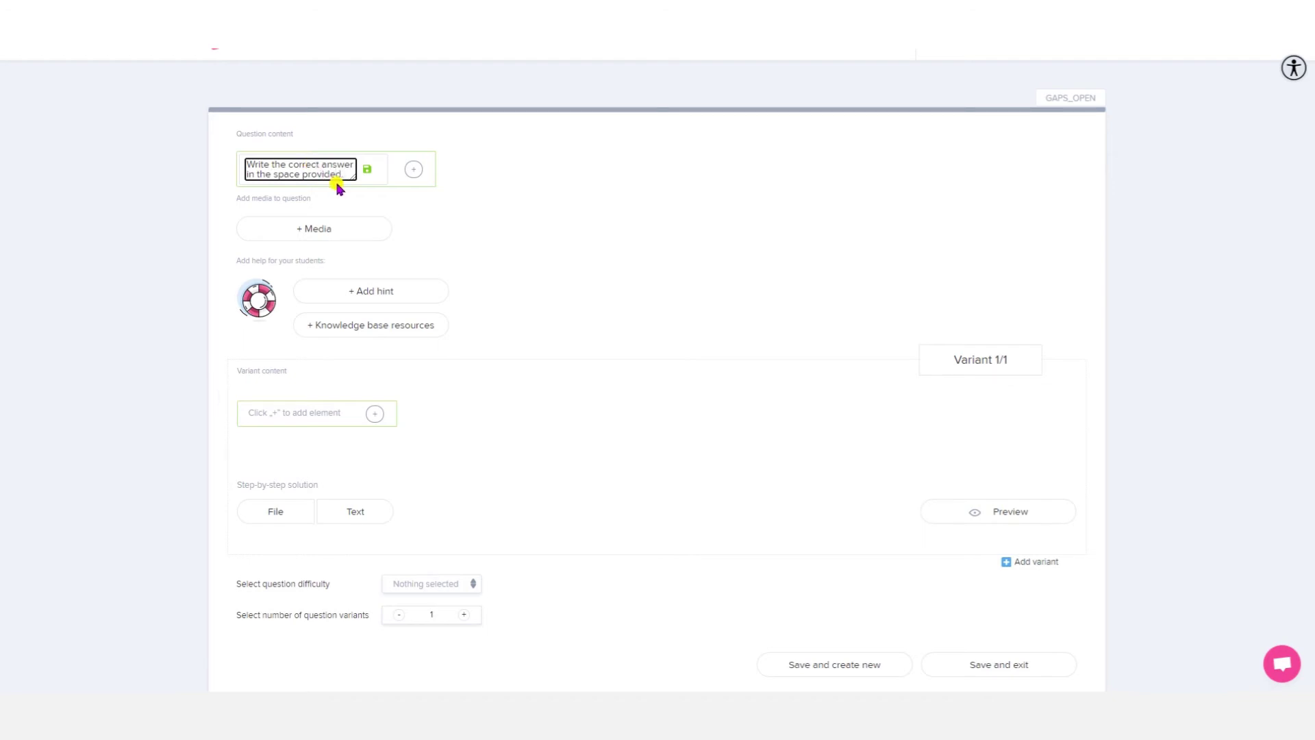
{"action": "left_click", "coordinate": [367, 169]}
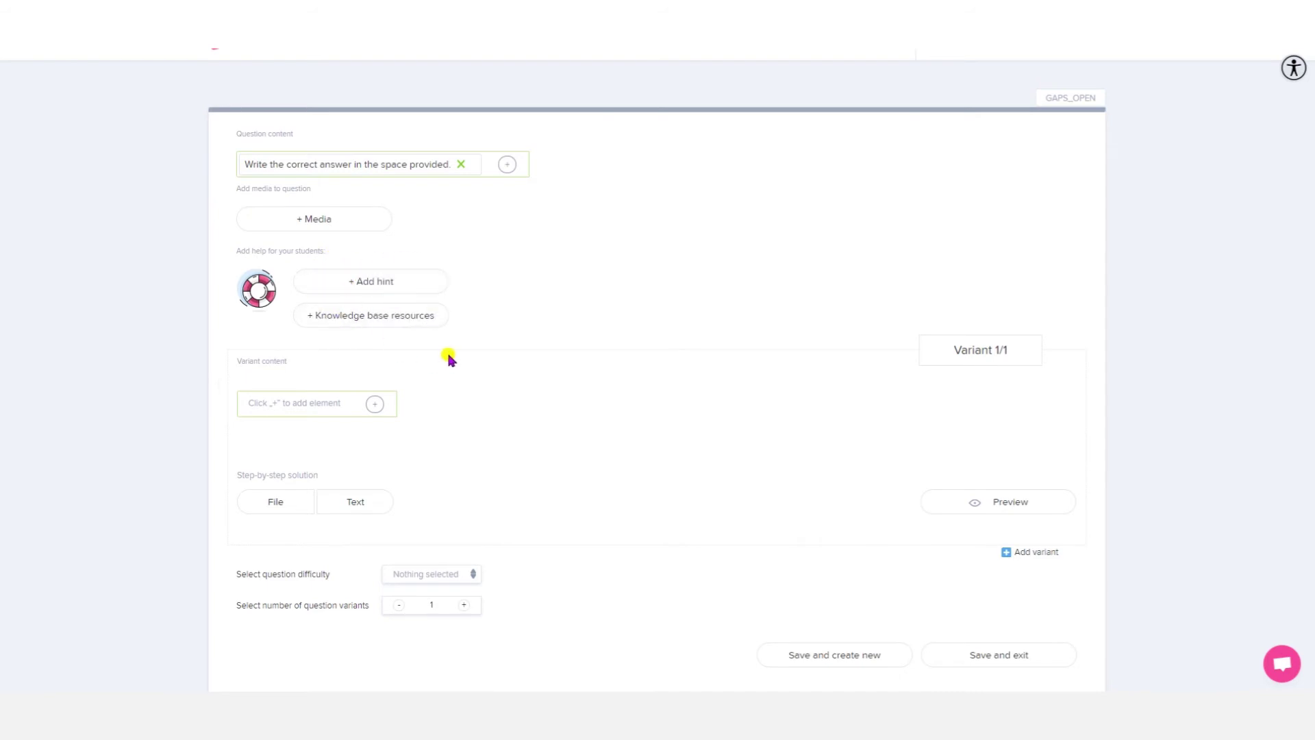
- Add the text "When I feel happy I usually" to the variant content and save it
{"action": "scroll", "coordinate": [447, 355], "scroll_direction": "down", "scroll_amount": 2}
{"action": "left_click", "coordinate": [374, 266]}
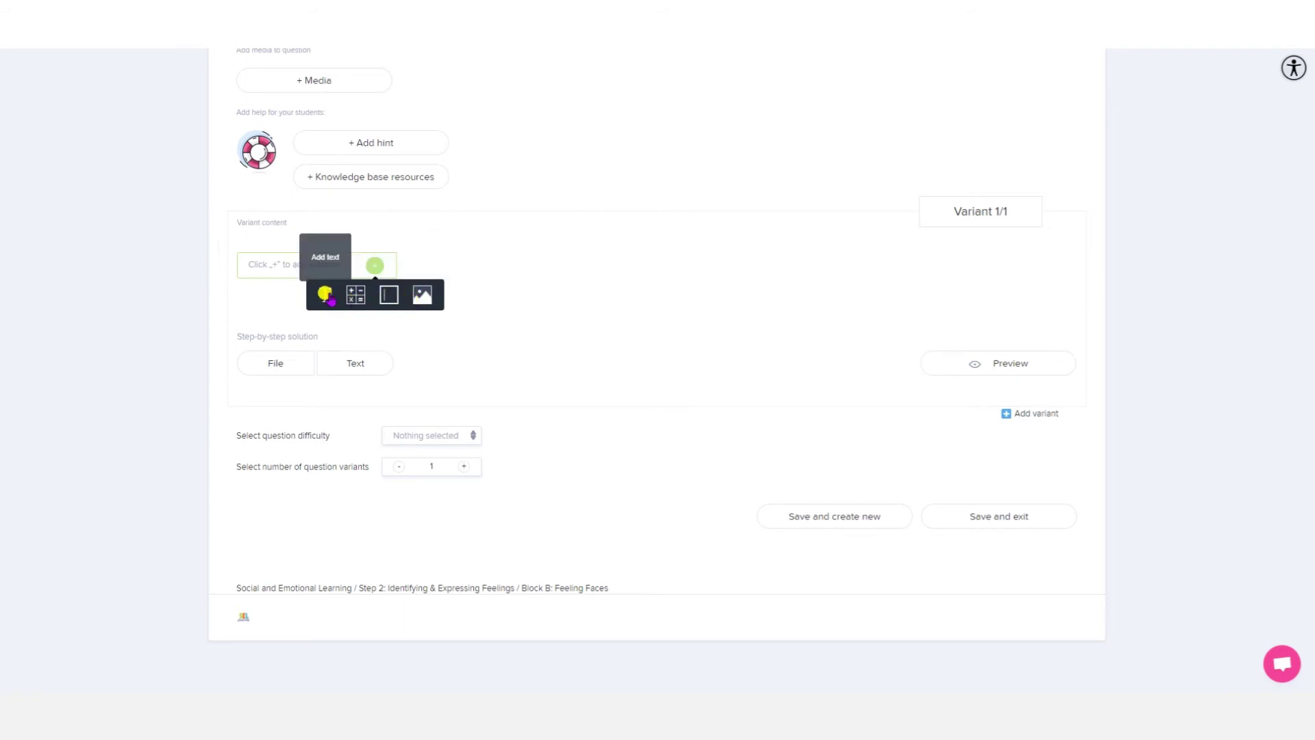
{"action": "left_click", "coordinate": [326, 294]}
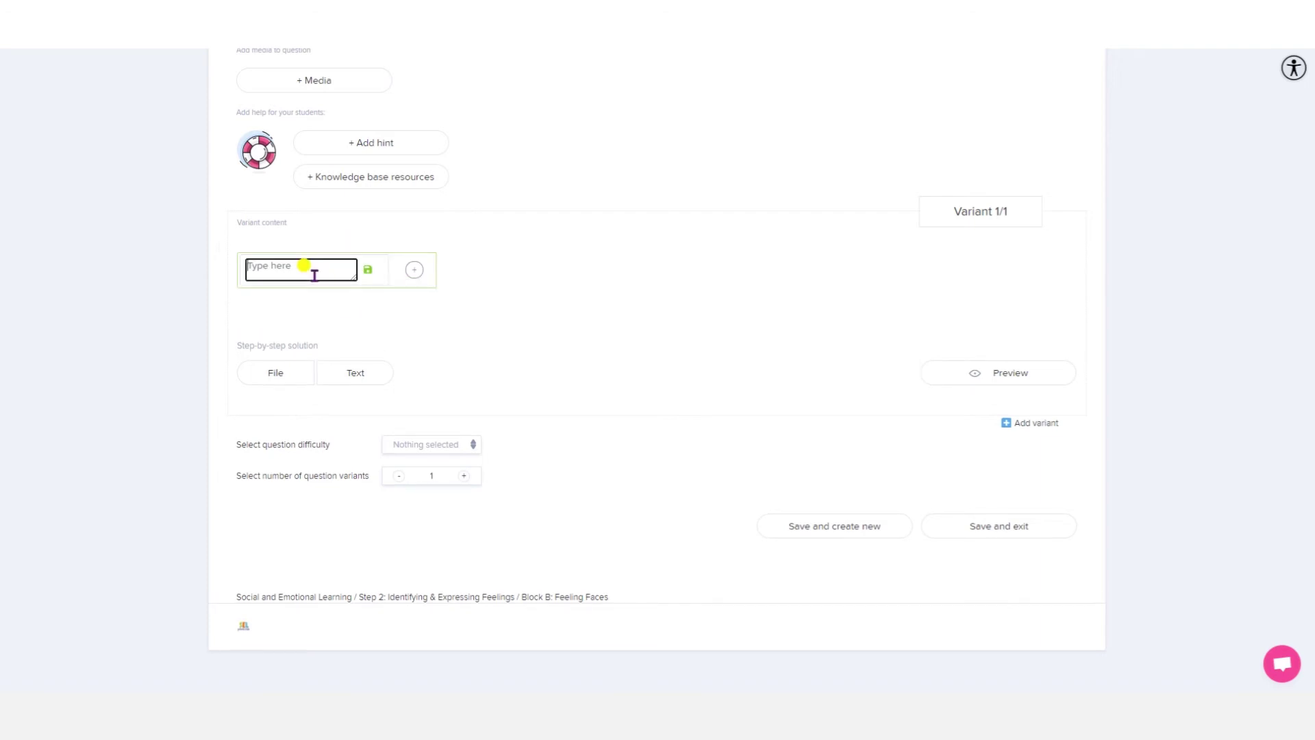
{"action": "type", "text": "When I feel happy I usually"}
{"action": "left_click", "coordinate": [366, 274]}
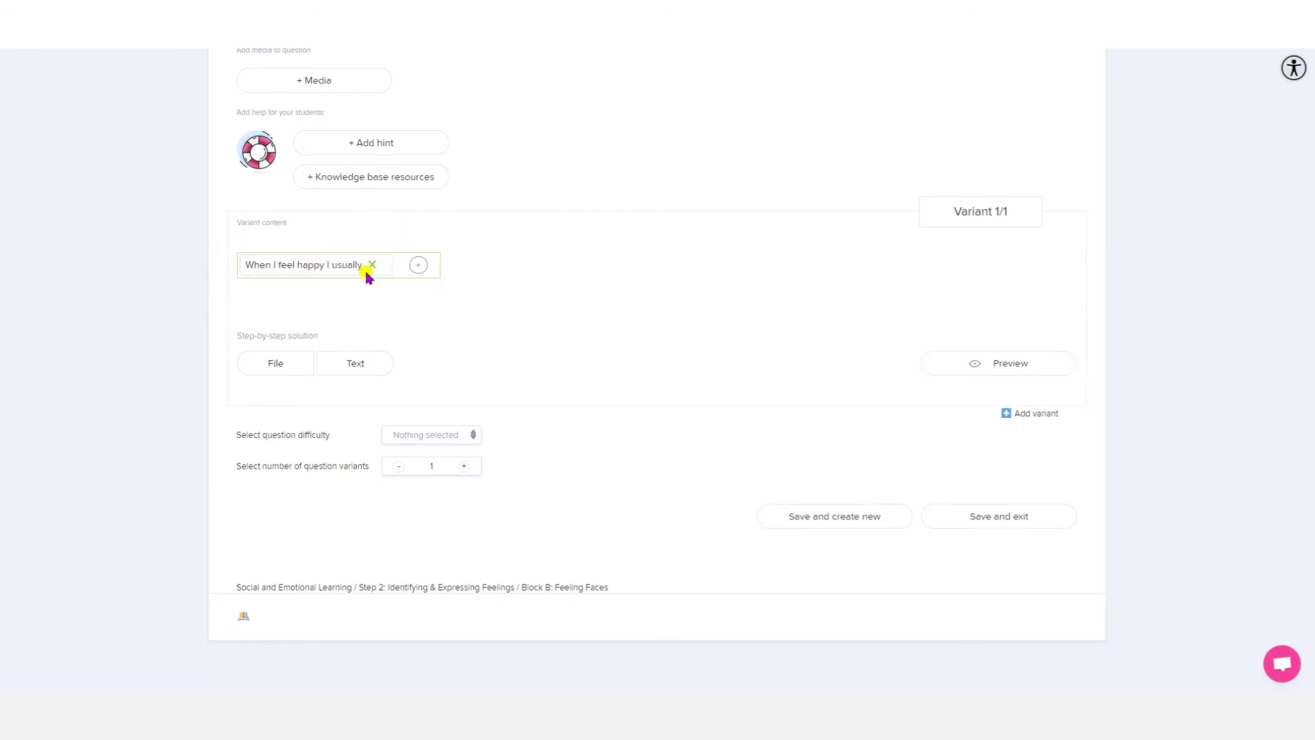
- Insert a gap after the variant text with "smile" as its only accepted answer, leaving no empty alternative row
{"action": "left_click", "coordinate": [418, 266]}
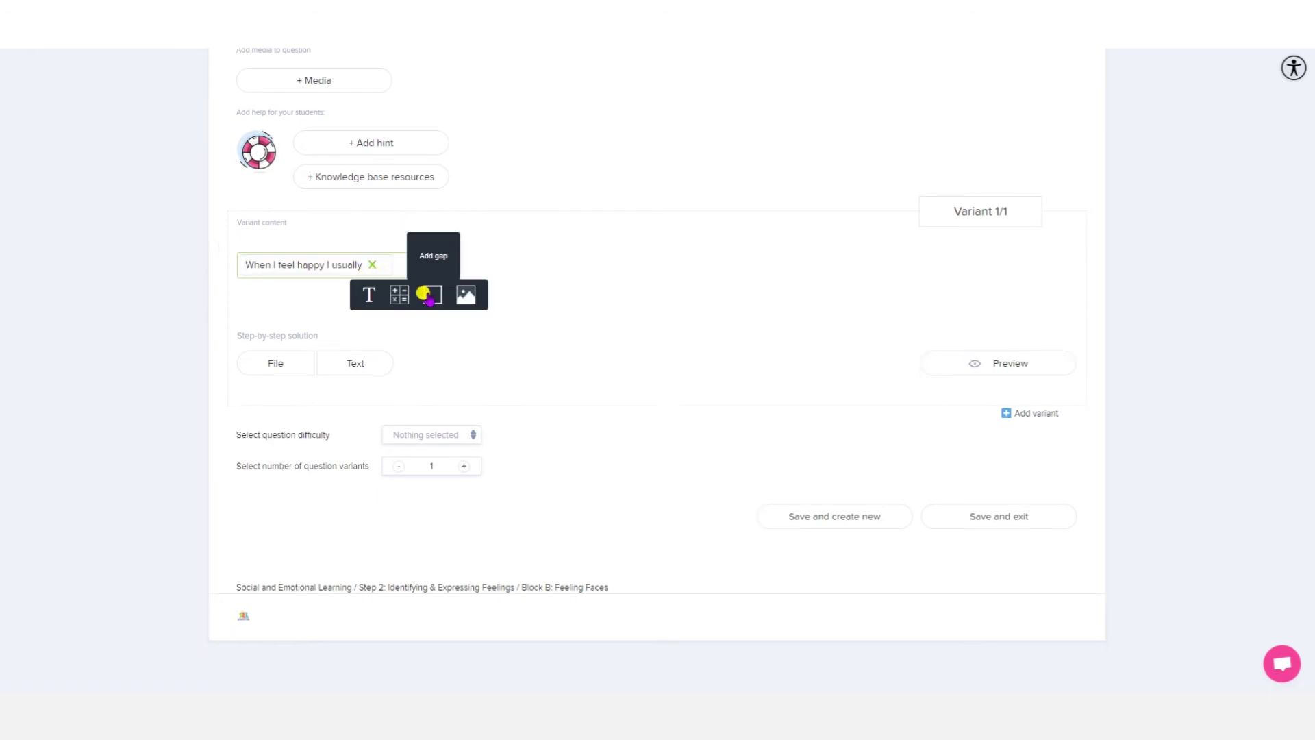
{"action": "left_click", "coordinate": [430, 294]}
{"action": "left_click", "coordinate": [385, 343]}
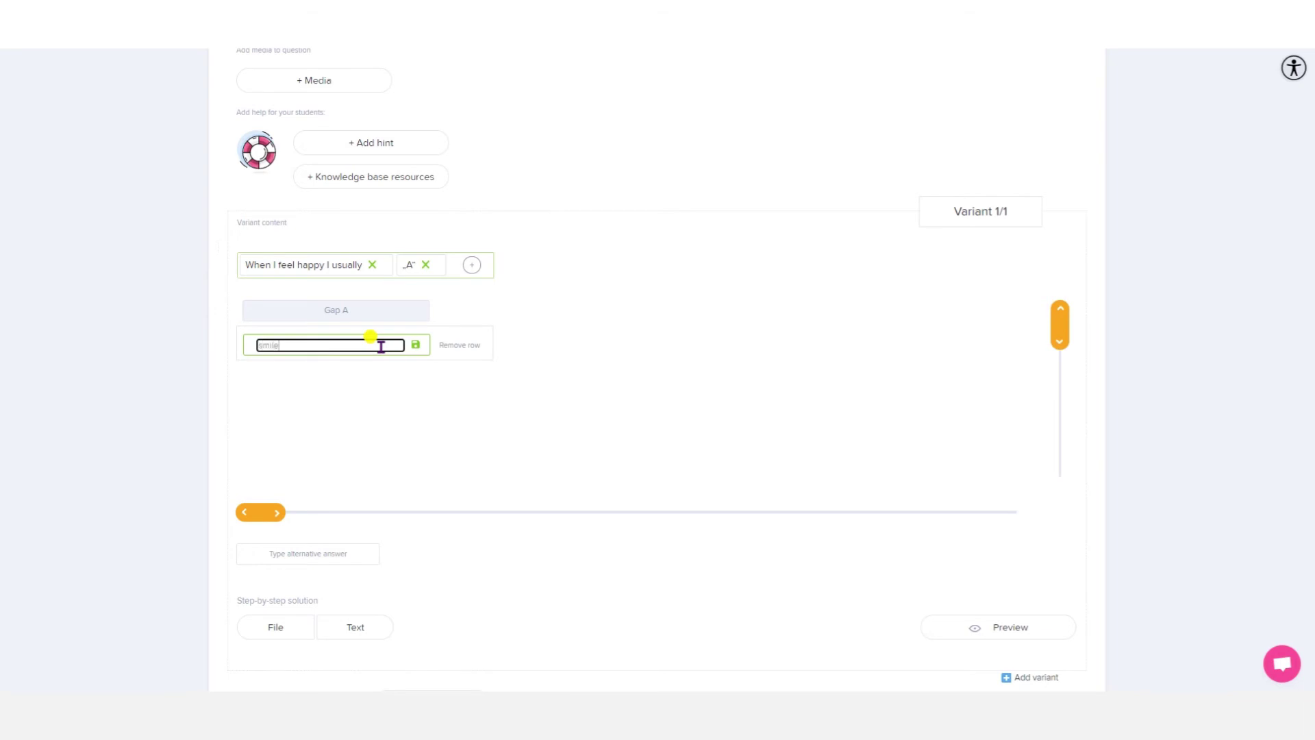
{"action": "left_click", "coordinate": [417, 346]}
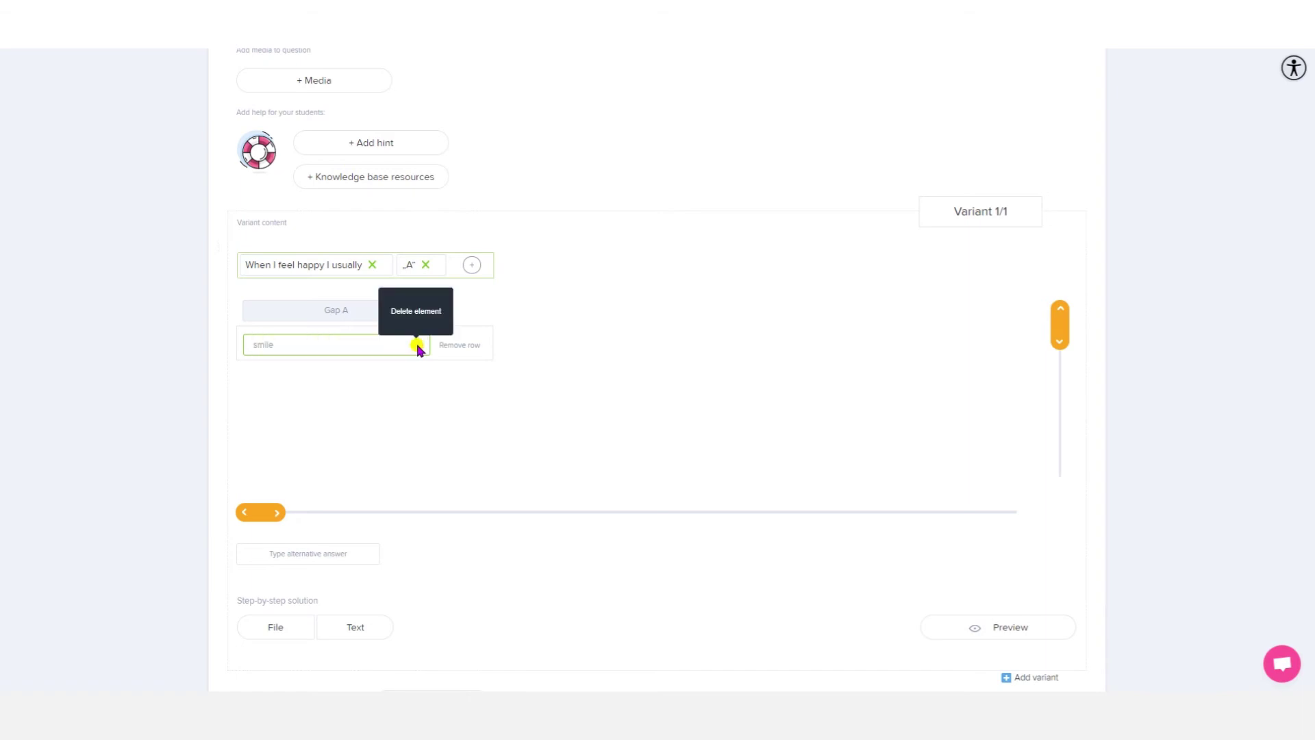
{"action": "left_click", "coordinate": [282, 563]}
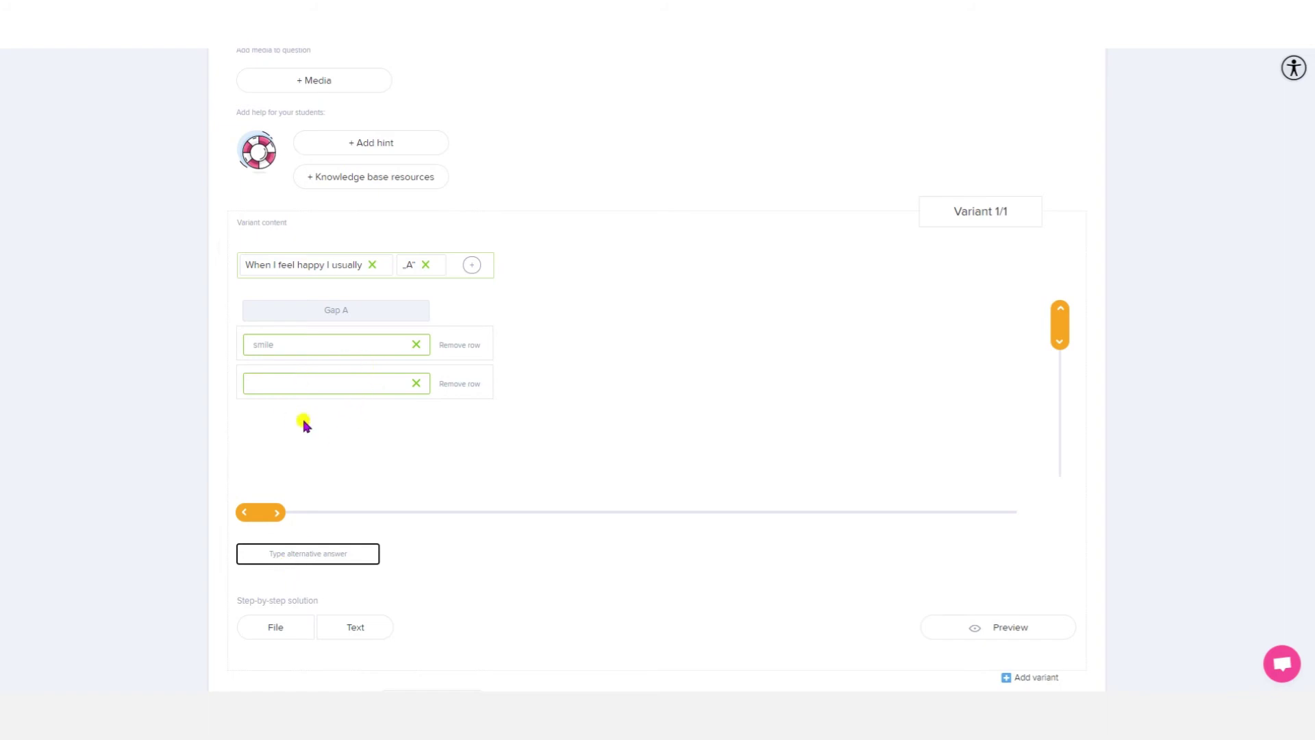
{"action": "left_click", "coordinate": [458, 387]}
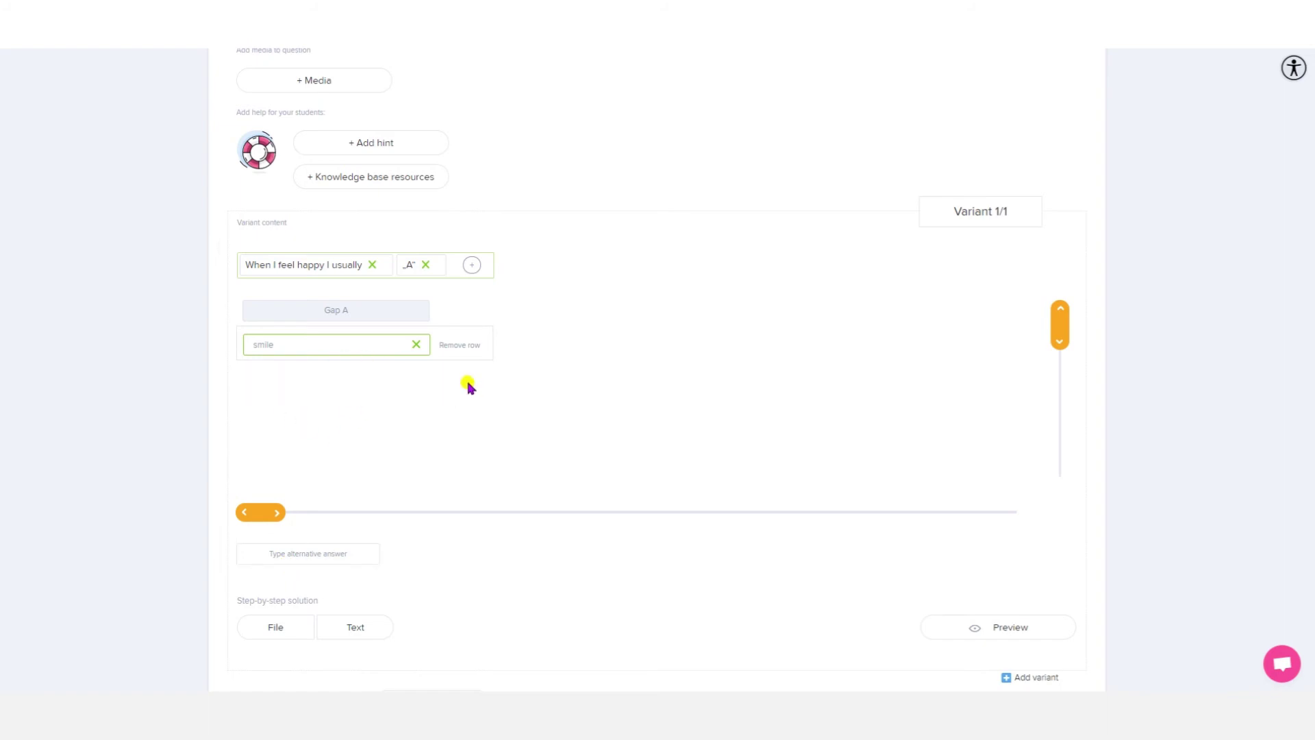
- Add a full stop as a text element after the gap in the variant content and save it
{"action": "left_click", "coordinate": [471, 264]}
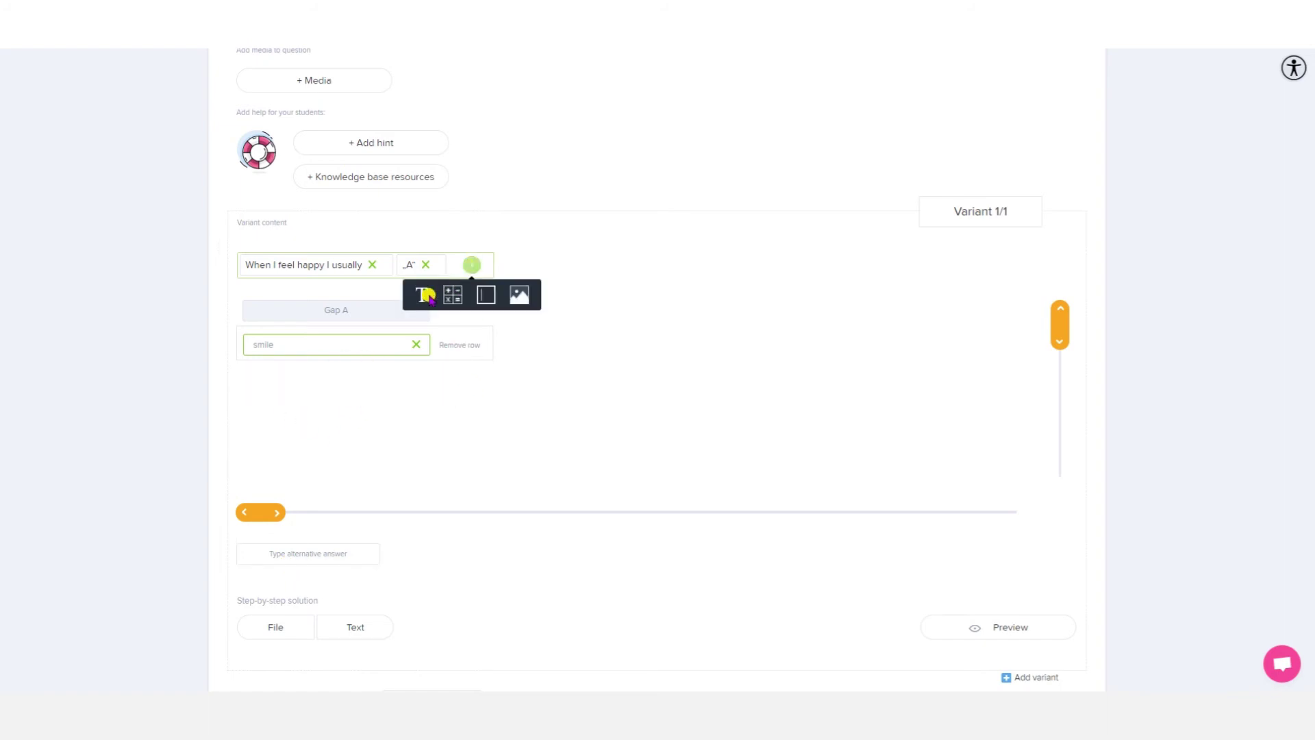
{"action": "left_click", "coordinate": [438, 291]}
{"action": "left_click", "coordinate": [494, 272]}
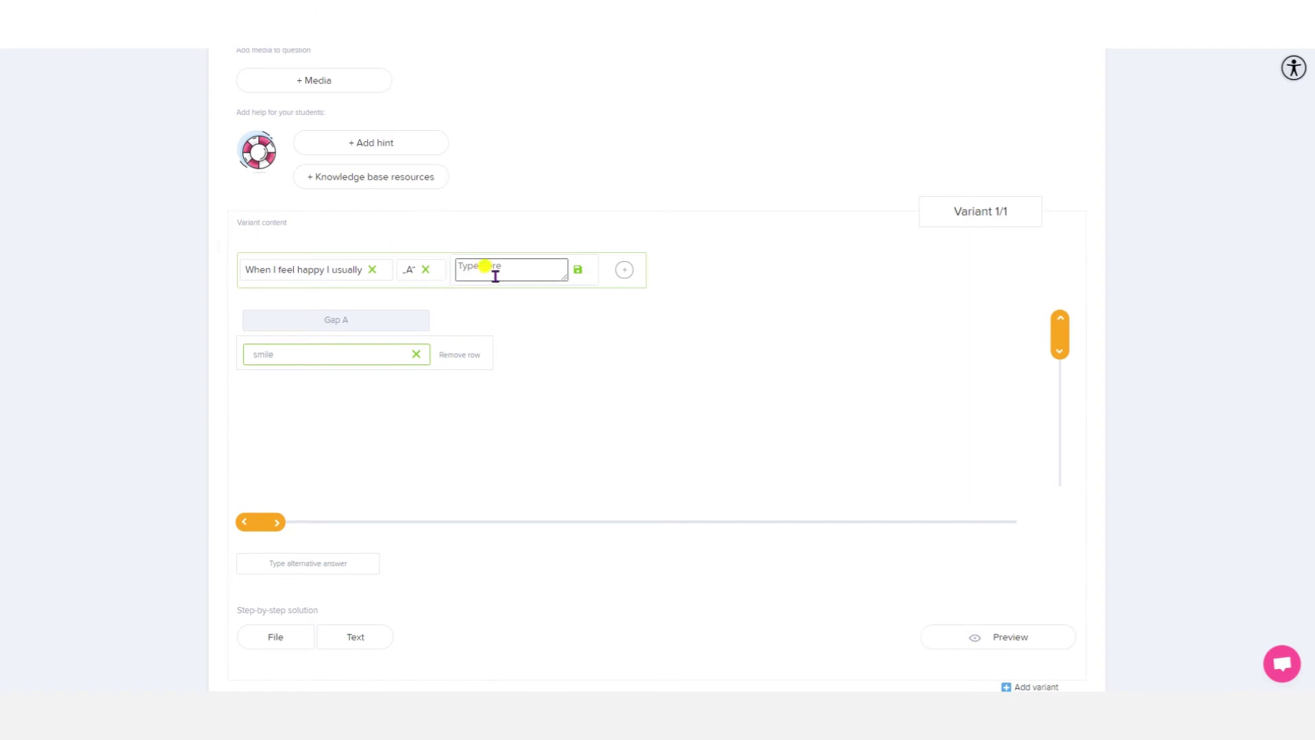
{"action": "type", "text": "."}
{"action": "left_click", "coordinate": [578, 270]}
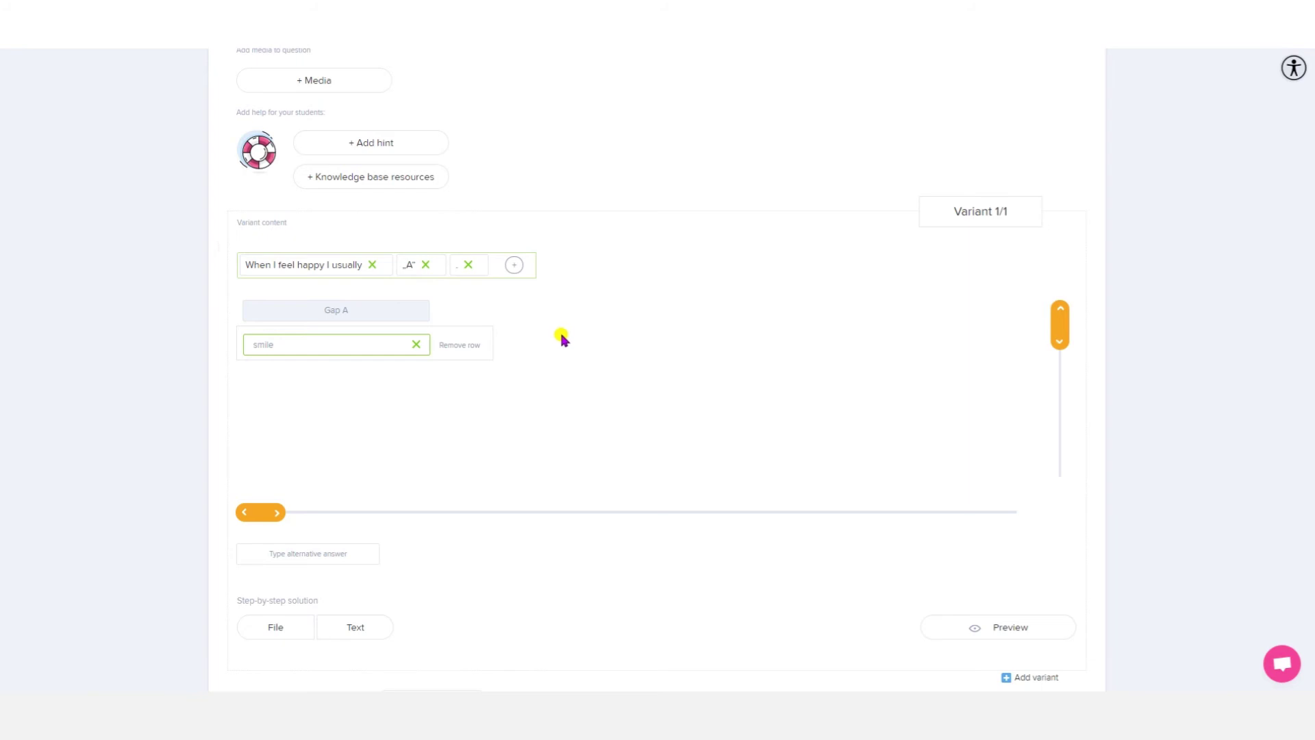
- Preview the question, check the answers "smile" and "cry", then return to the editor
{"action": "scroll", "coordinate": [561, 339], "scroll_direction": "down", "scroll_amount": 2}
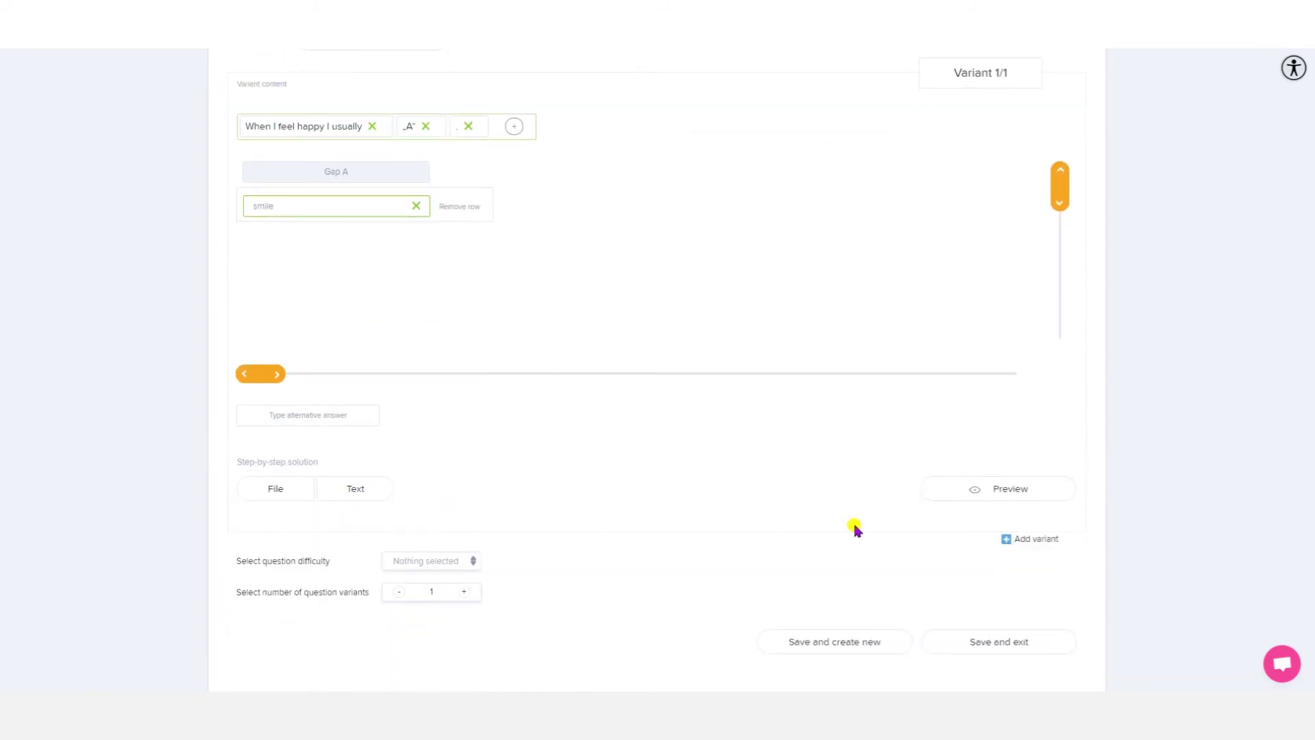
{"action": "left_click", "coordinate": [996, 489]}
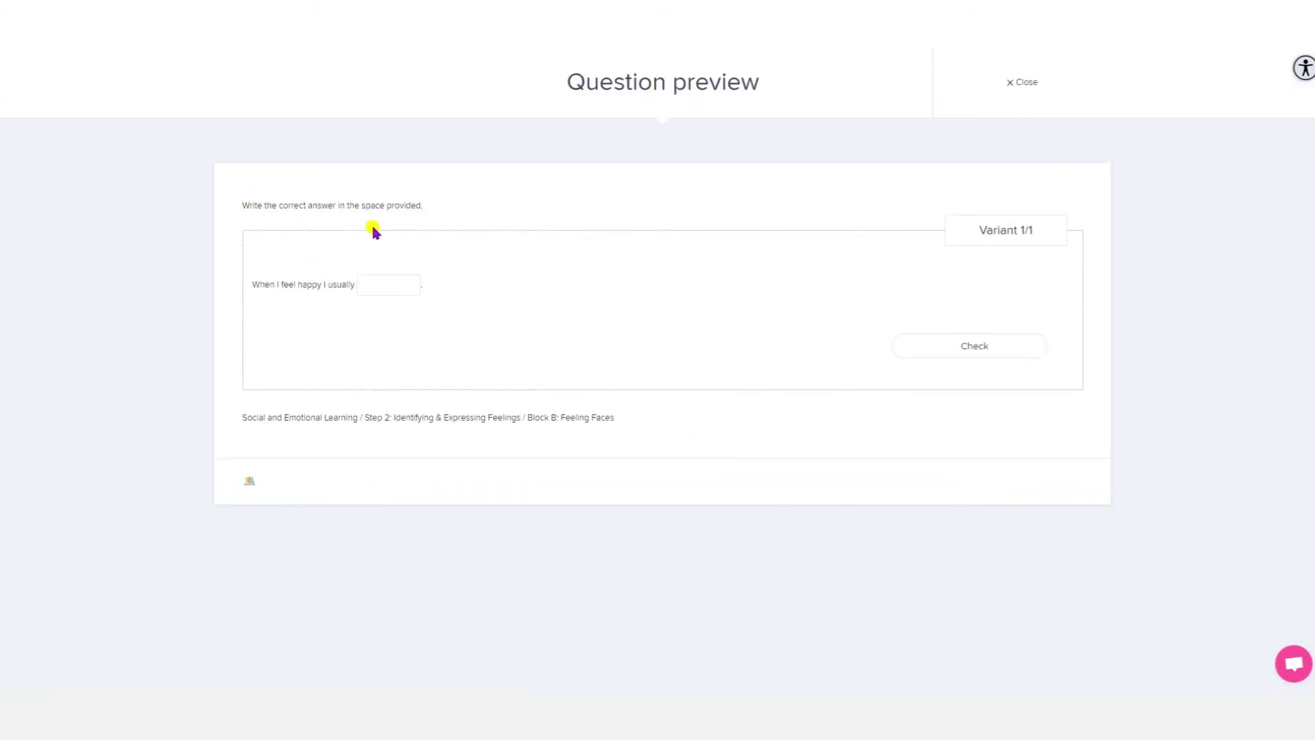
{"action": "left_click", "coordinate": [378, 285]}
{"action": "type", "text": "smile"}
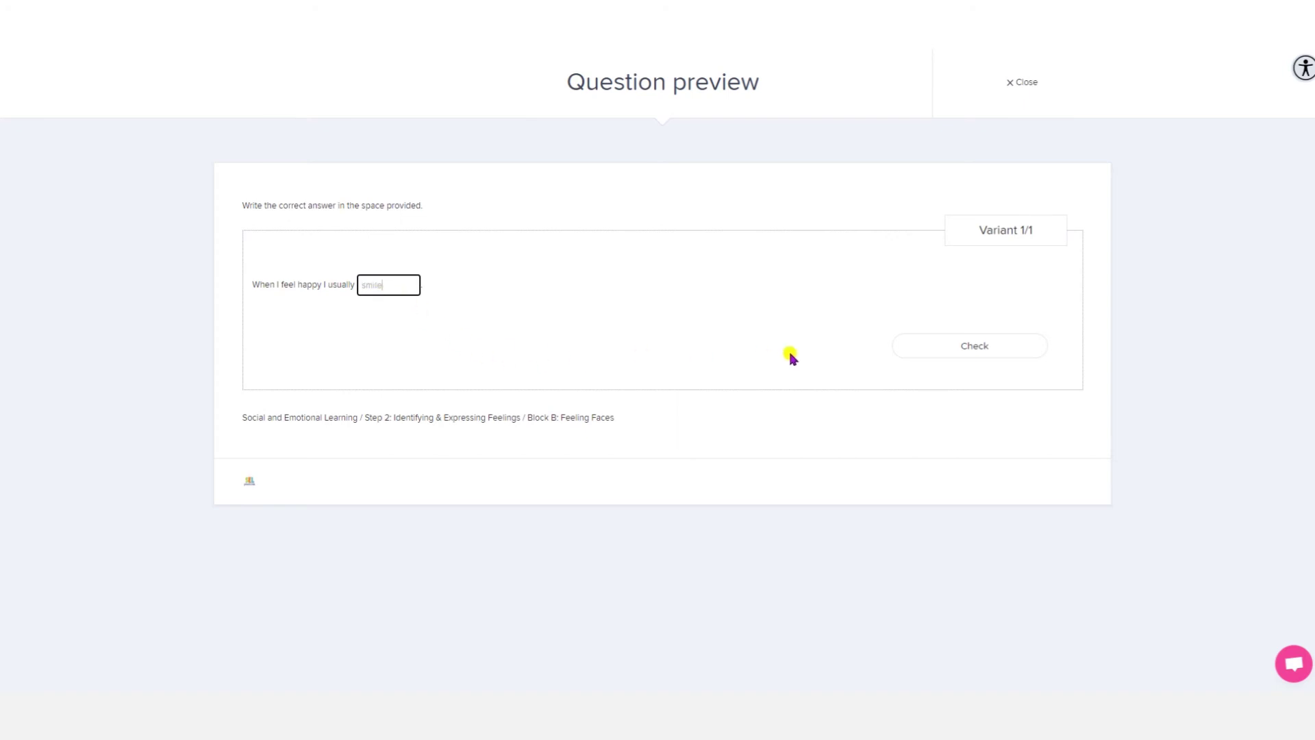
{"action": "left_click", "coordinate": [899, 348]}
{"action": "left_click", "coordinate": [403, 284]}
{"action": "key", "text": "BackSpace"}
{"action": "left_click", "coordinate": [903, 350]}
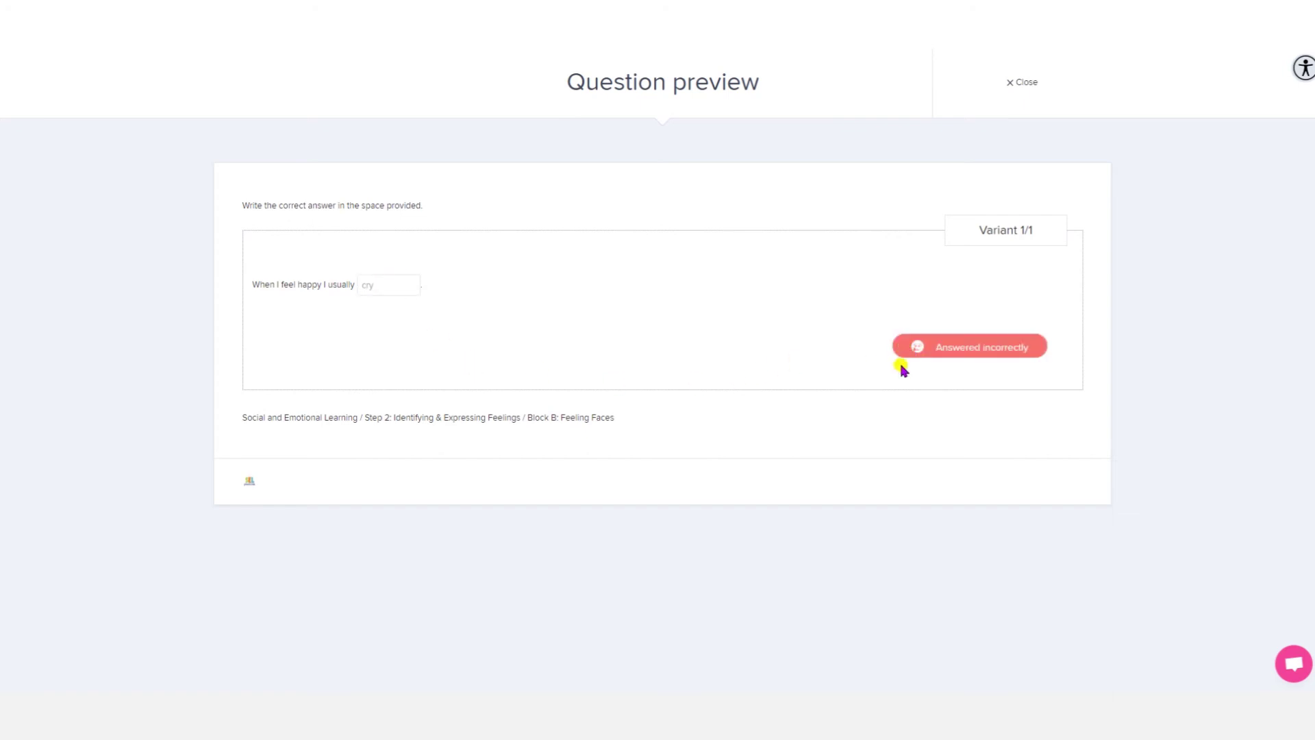
{"action": "left_click", "coordinate": [1030, 85]}
- Add a second variant and give it the saved text "When I feel sad I usually"
{"action": "scroll", "coordinate": [856, 411], "scroll_direction": "down", "scroll_amount": 3}
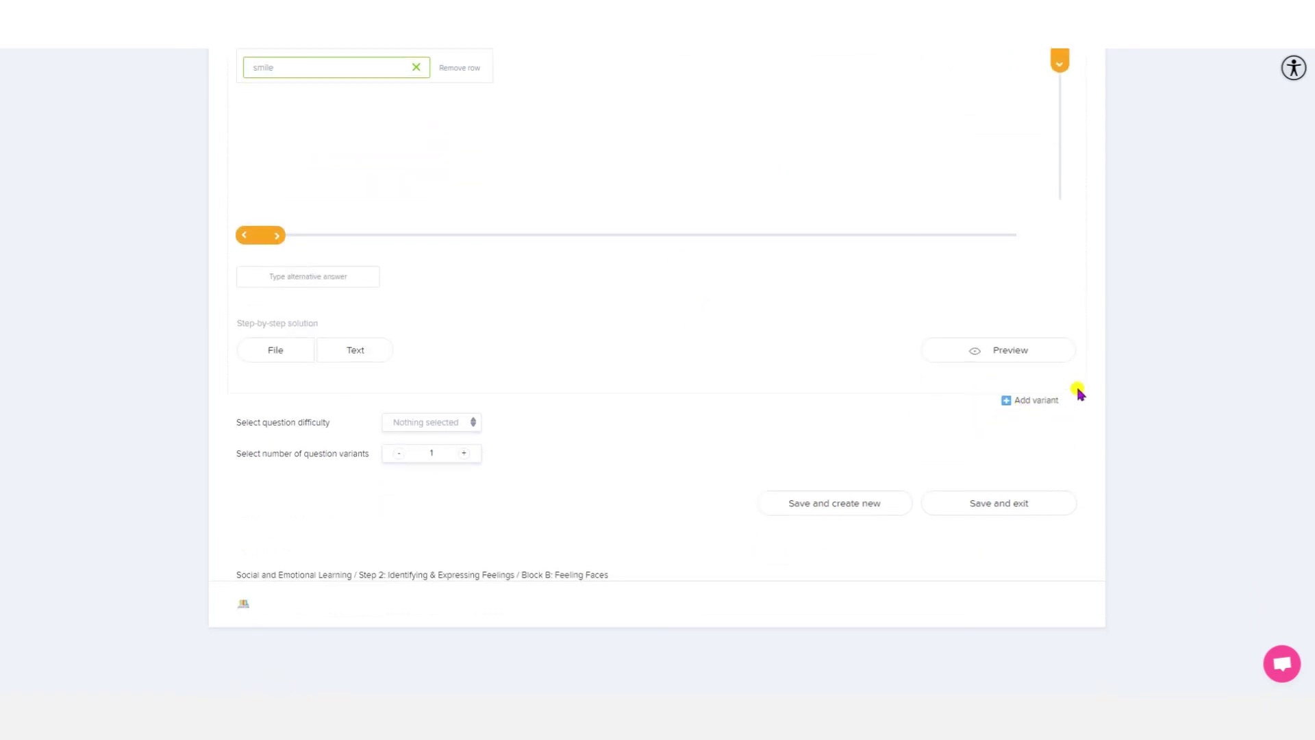
{"action": "left_click", "coordinate": [1052, 407]}
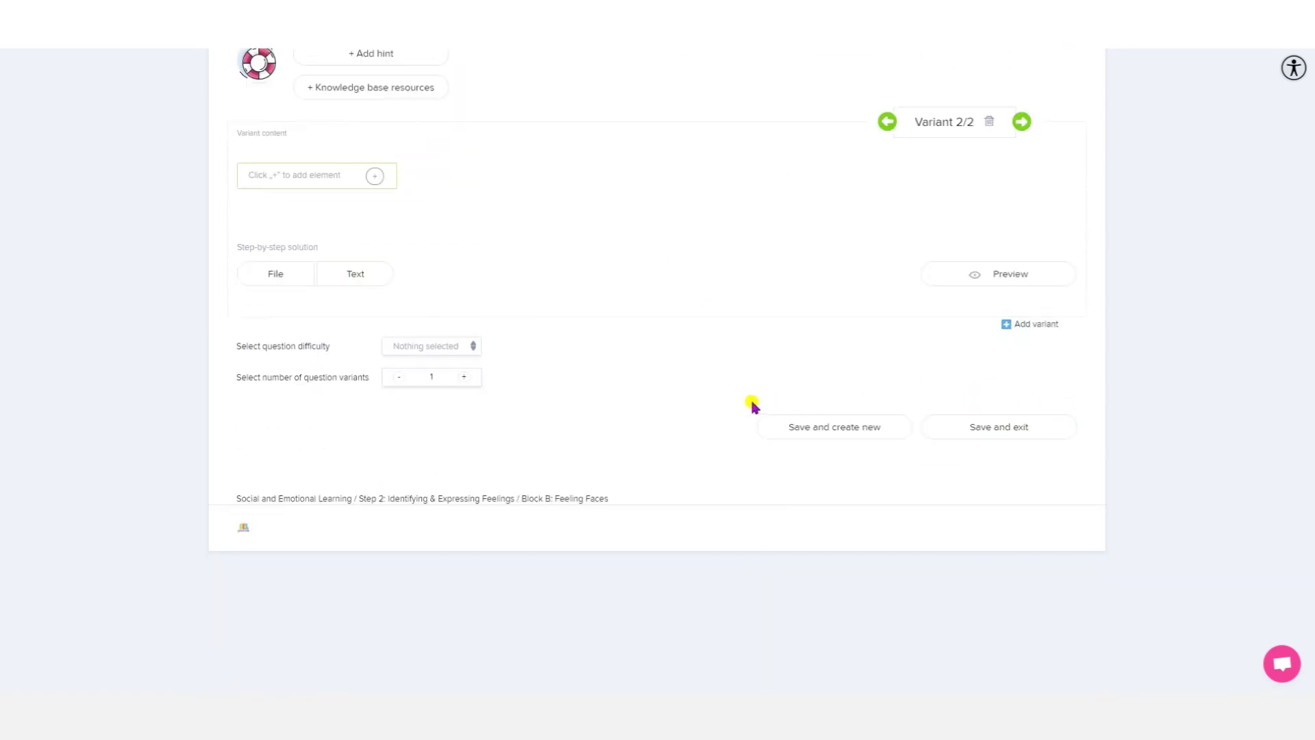
{"action": "scroll", "coordinate": [742, 402], "scroll_direction": "up", "scroll_amount": 3}
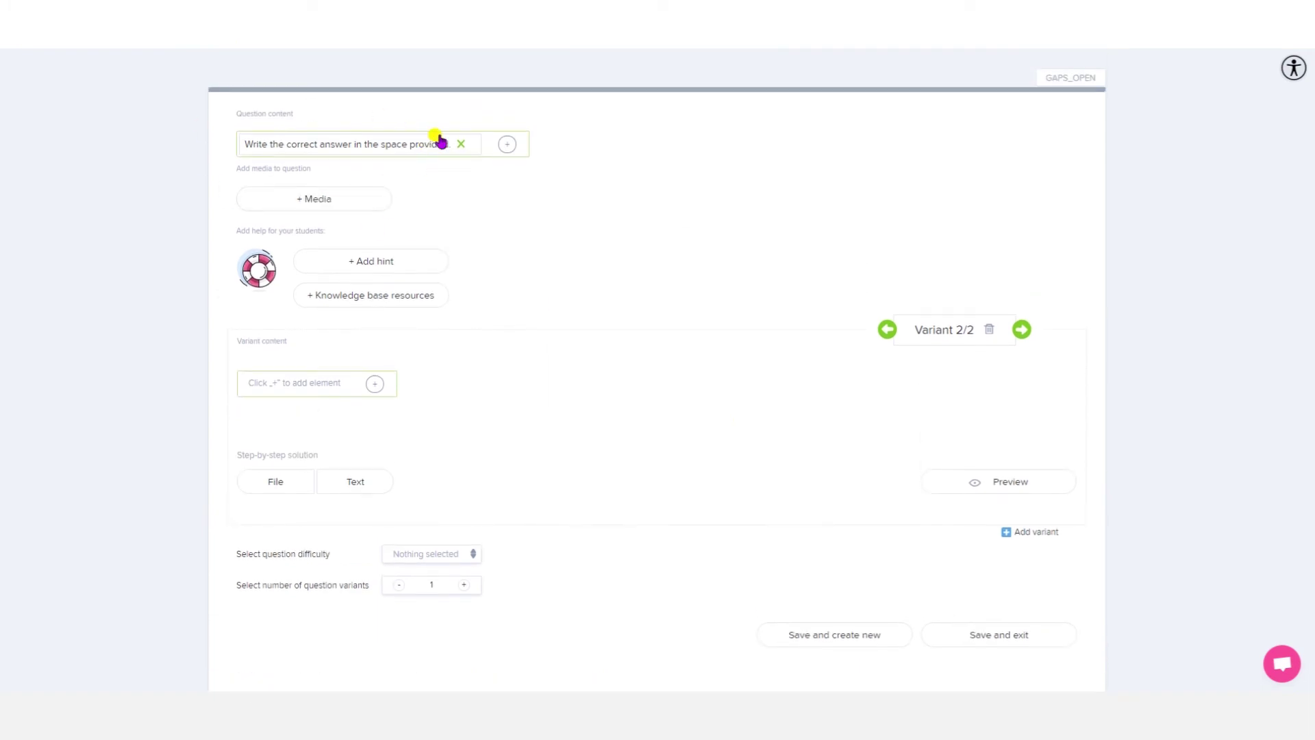
{"action": "left_click", "coordinate": [374, 385]}
{"action": "left_click", "coordinate": [323, 415]}
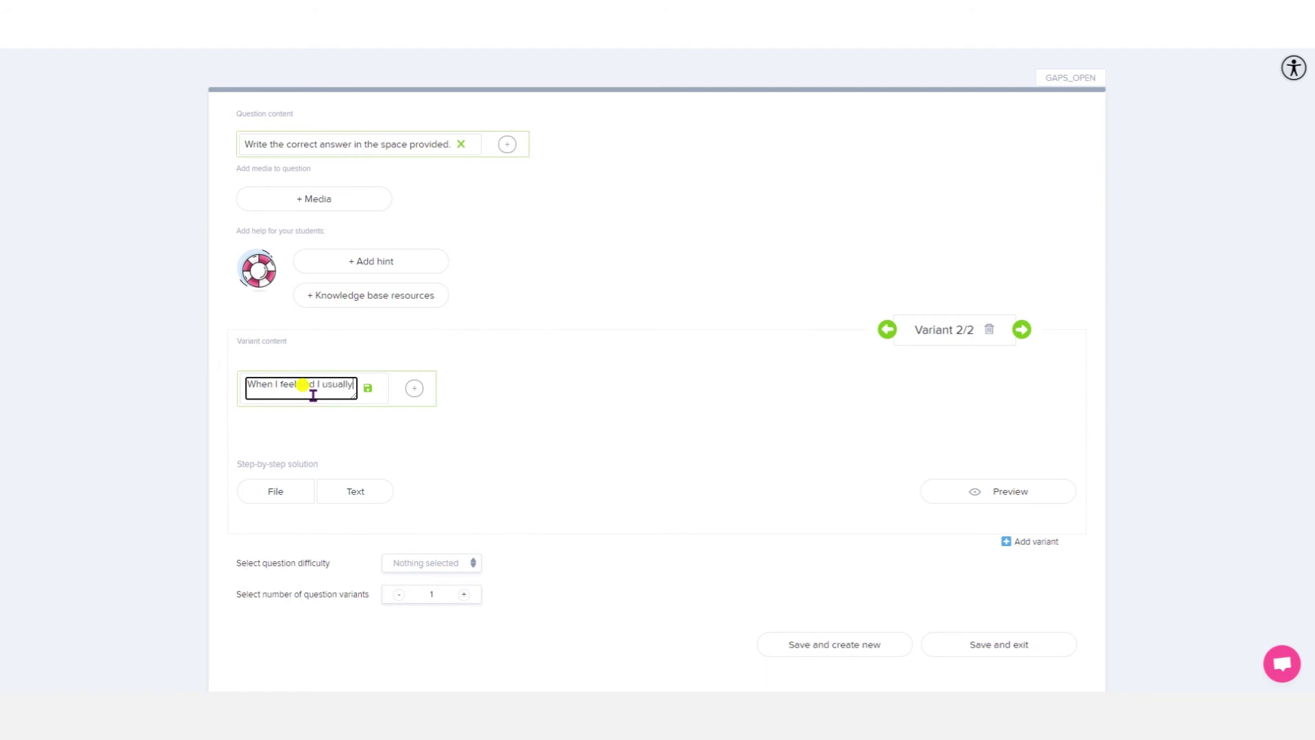
{"action": "left_click", "coordinate": [367, 388]}
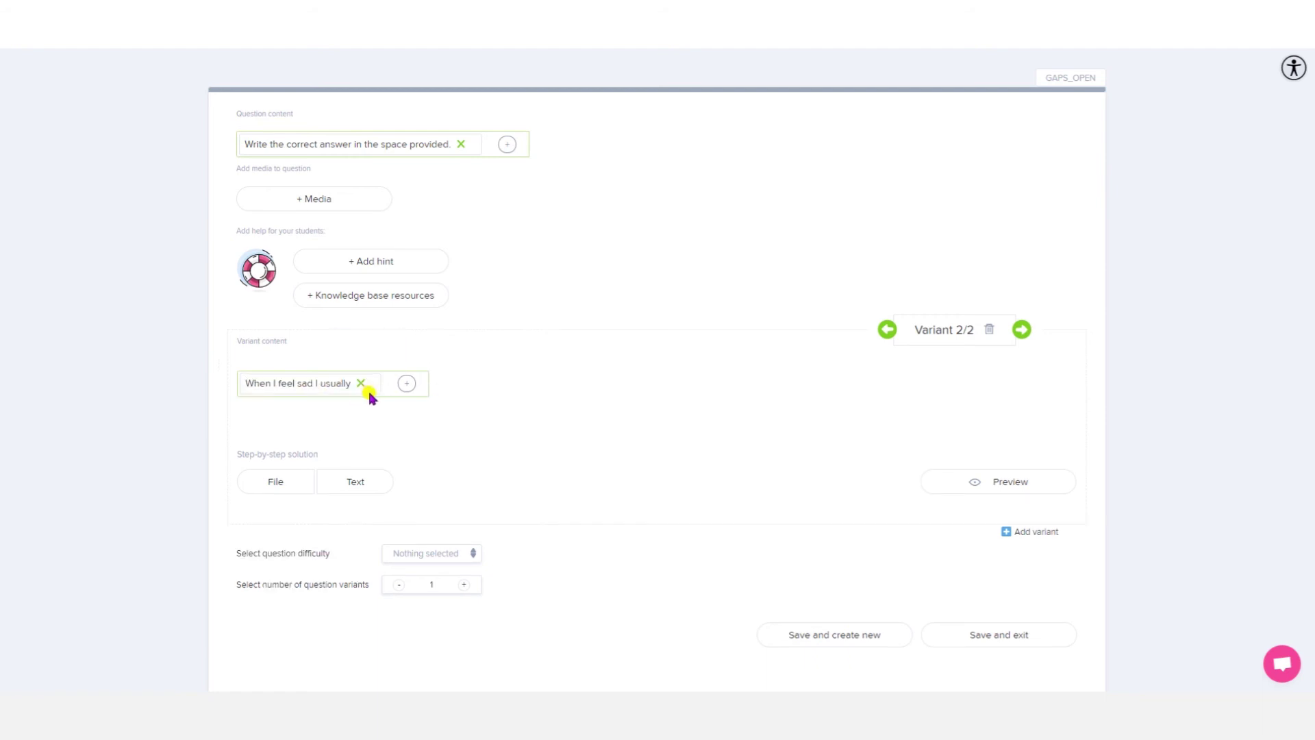
- Insert a gap after the second variant's text and save "pout" as its answer
{"action": "left_click", "coordinate": [406, 383]}
{"action": "left_click", "coordinate": [419, 412]}
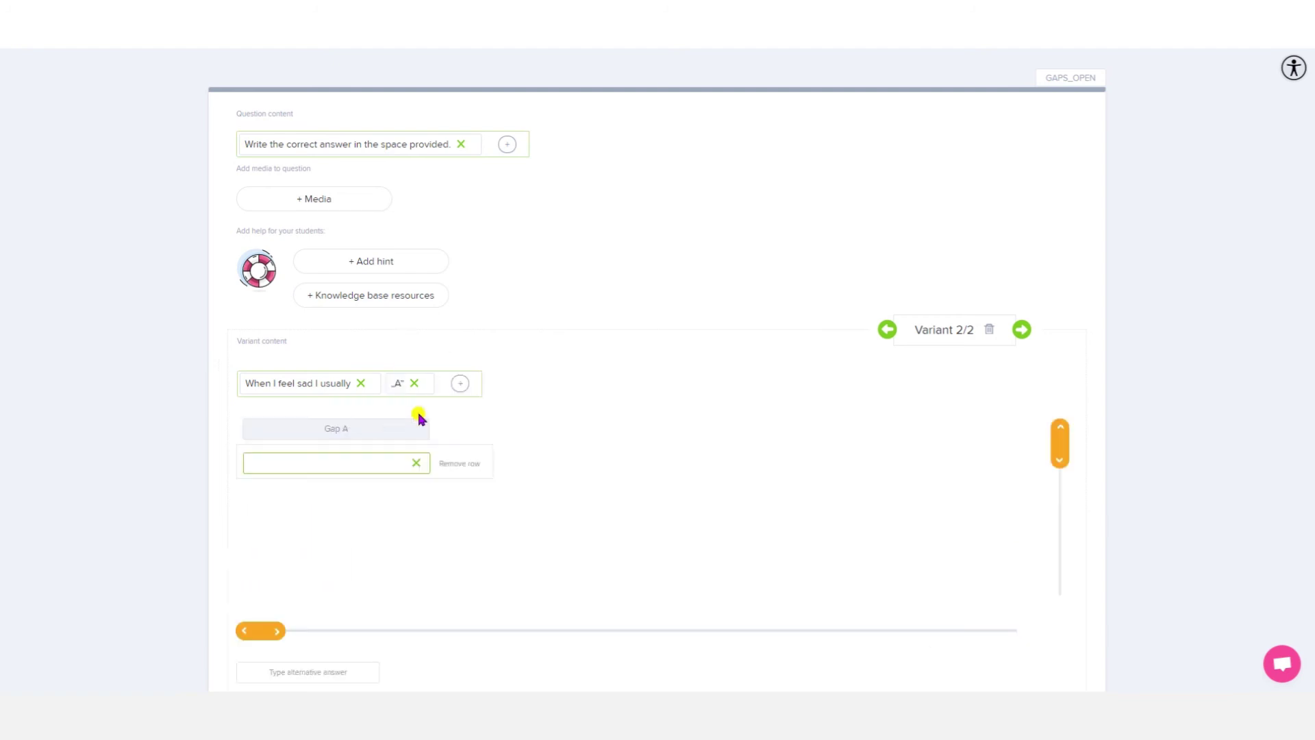
{"action": "left_click", "coordinate": [381, 466]}
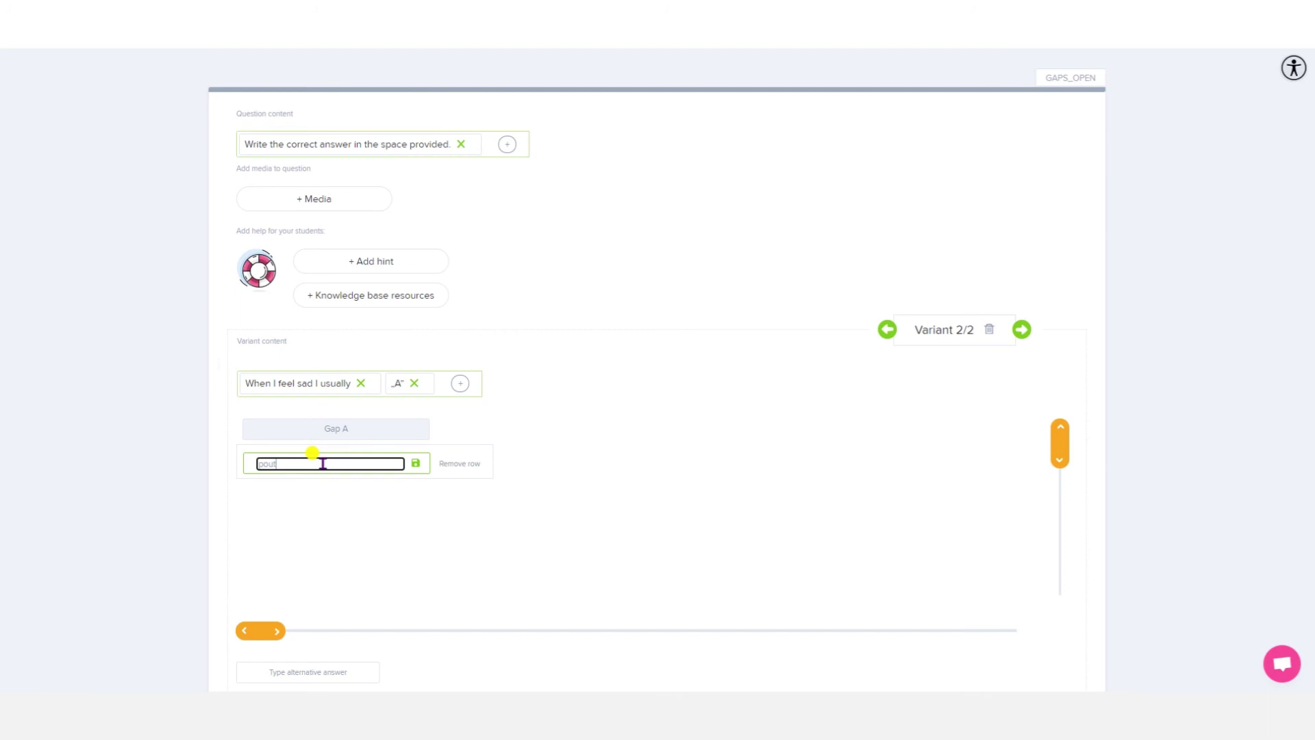
{"action": "left_click", "coordinate": [418, 465]}
- Add "cry" as an alternative answer for Gap A in the second variant and save it
{"action": "scroll", "coordinate": [373, 502], "scroll_direction": "down", "scroll_amount": 1}
{"action": "left_click", "coordinate": [331, 612]}
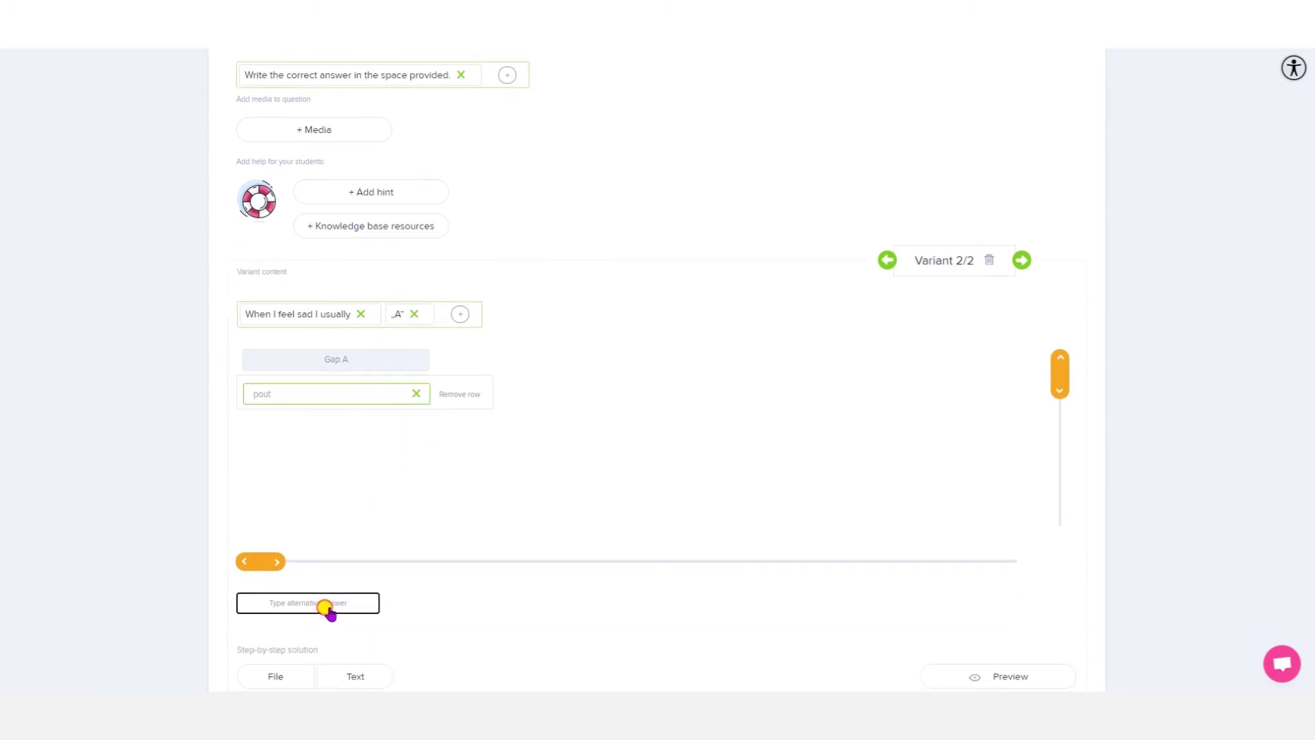
{"action": "left_click", "coordinate": [329, 436]}
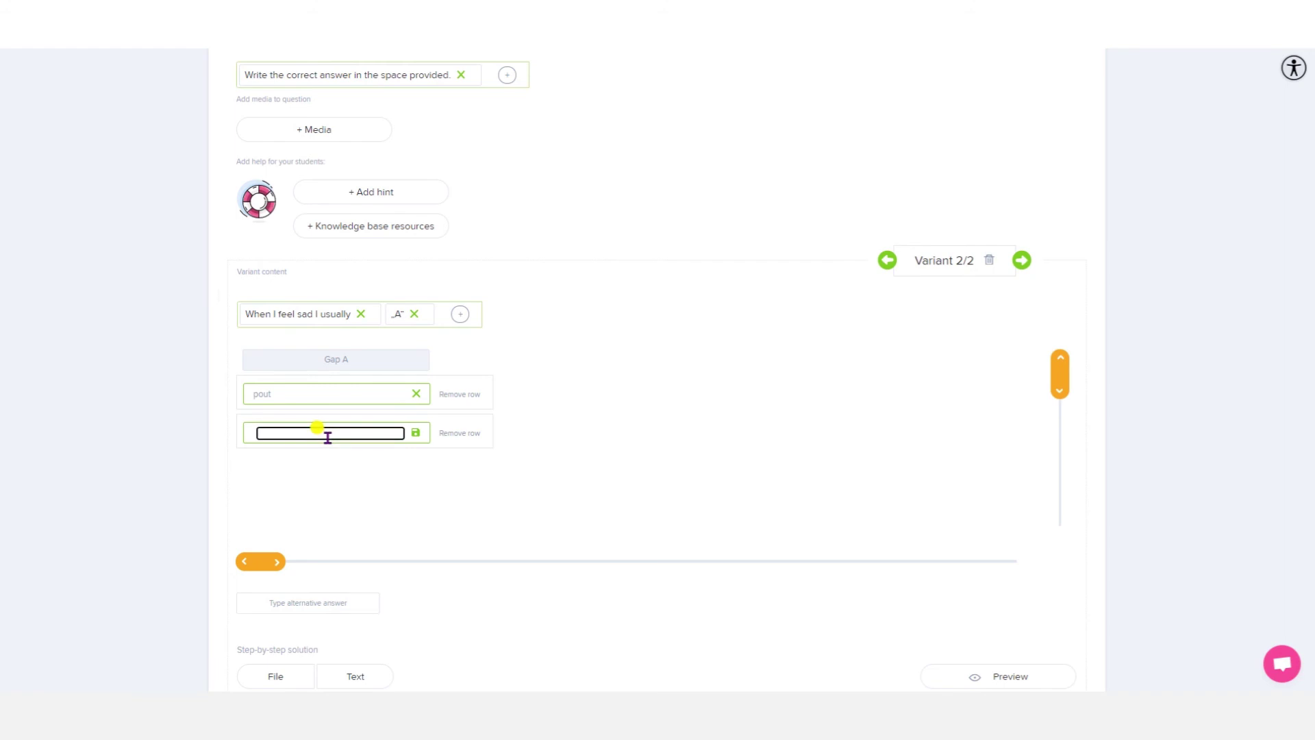
{"action": "left_click", "coordinate": [415, 436]}
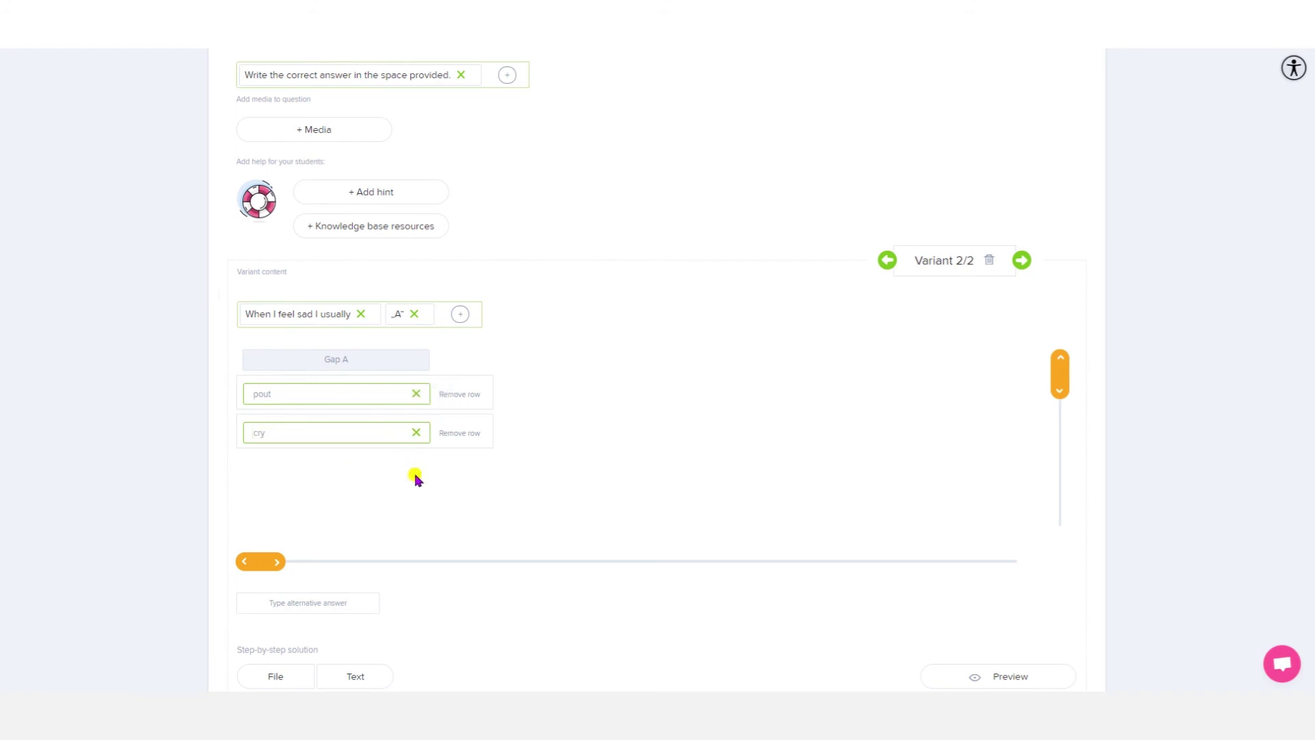
- Add a full stop as a text element after the gap in the second variant and save it
{"action": "left_click", "coordinate": [460, 315]}
{"action": "left_click", "coordinate": [411, 343]}
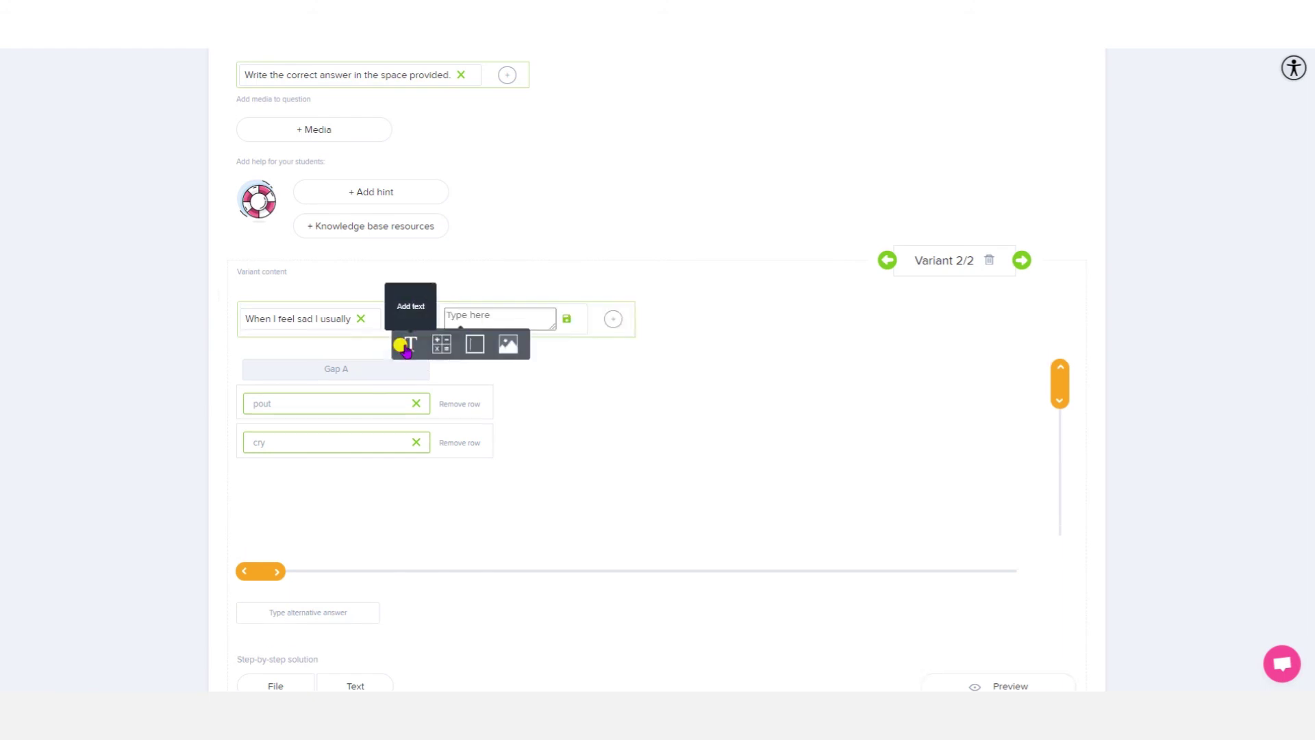
{"action": "type", "text": "."}
{"action": "left_click", "coordinate": [567, 318]}
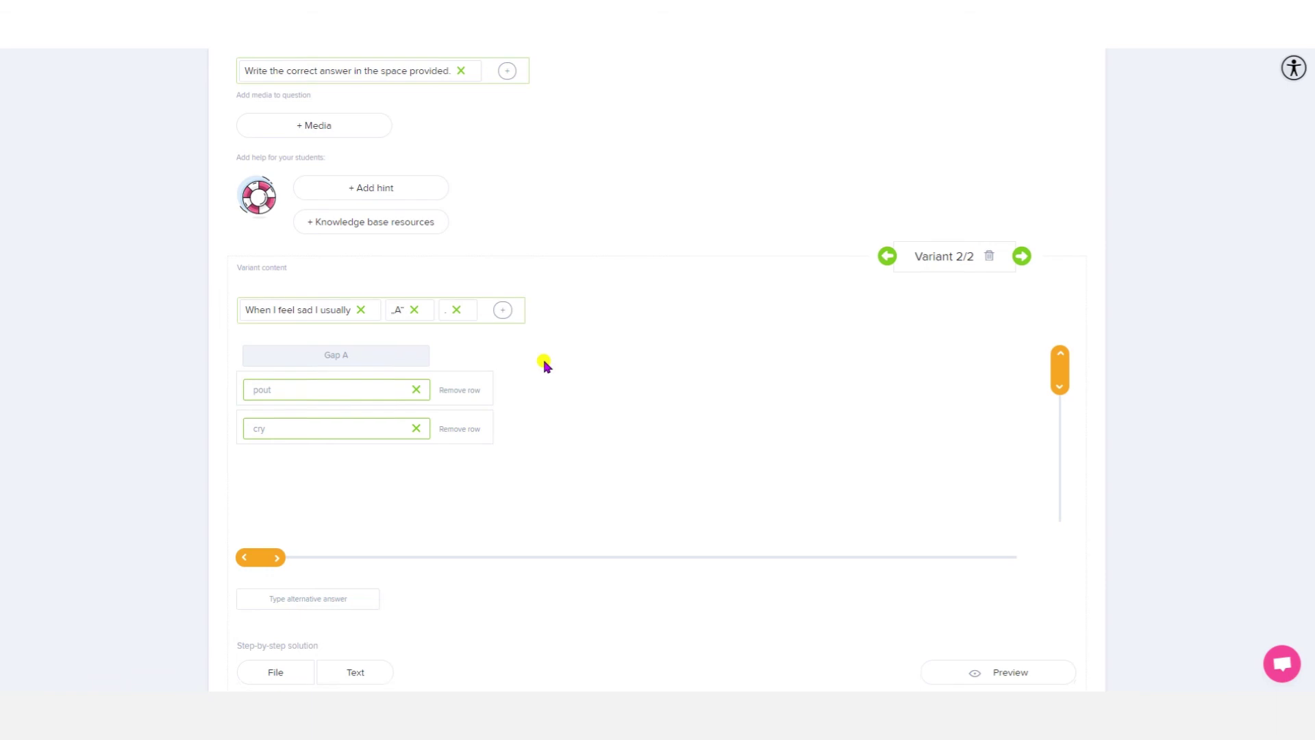
- Preview the second variant and check the answers "cry" and "pout" in its gap
{"action": "scroll", "coordinate": [545, 365], "scroll_direction": "down", "scroll_amount": 2}
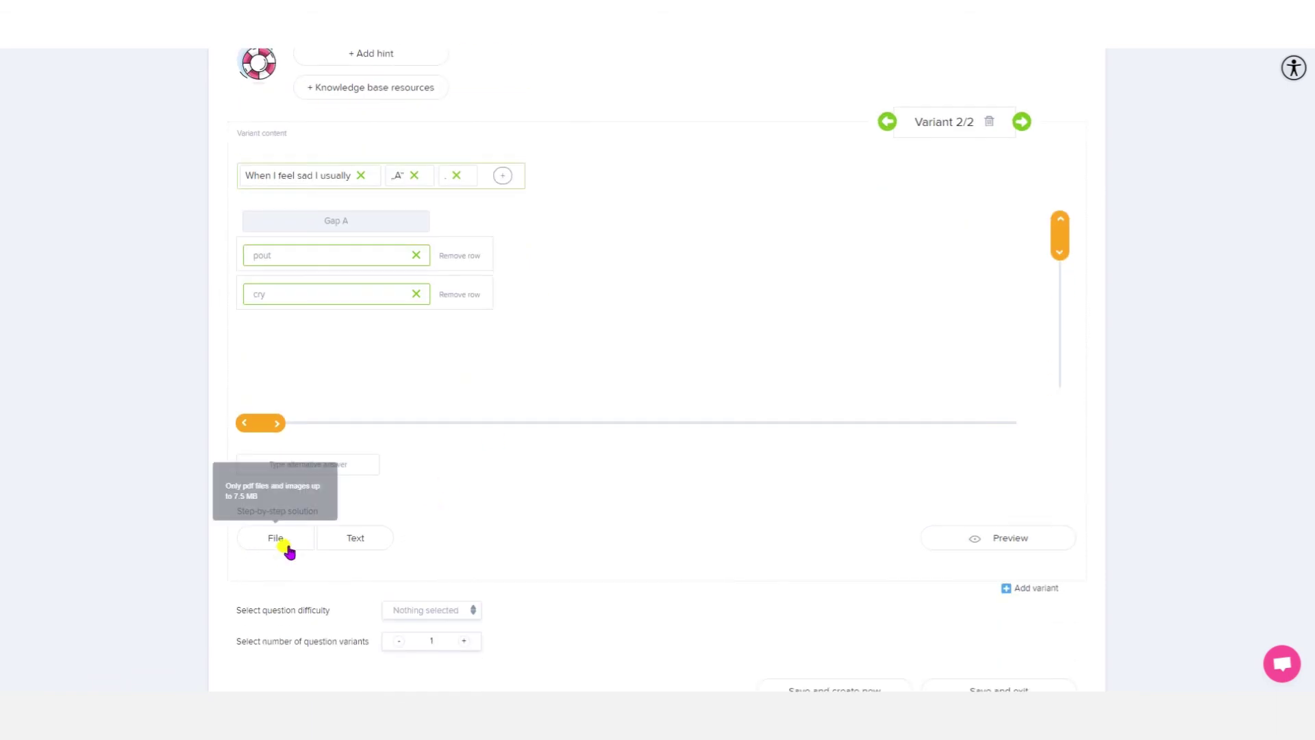
{"action": "left_click", "coordinate": [948, 538]}
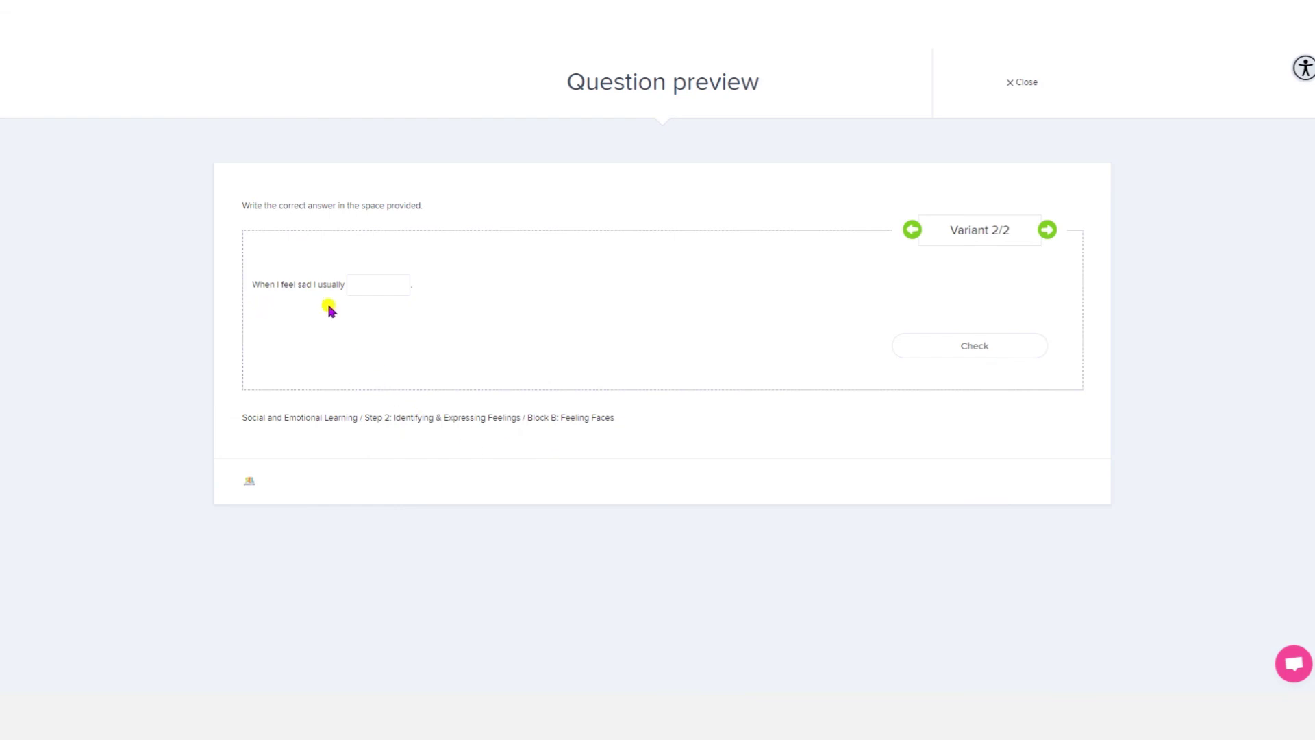
{"action": "left_click", "coordinate": [377, 291]}
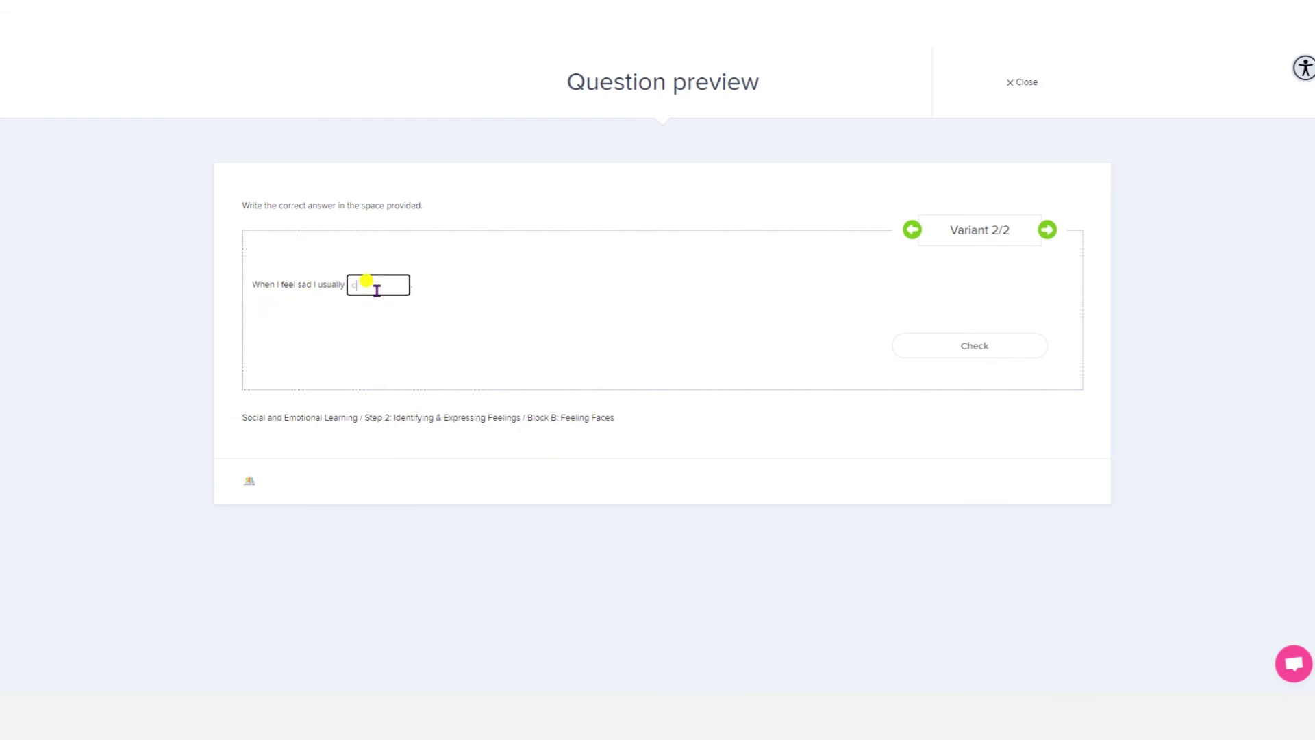
{"action": "type", "text": "cry"}
{"action": "left_click", "coordinate": [898, 345]}
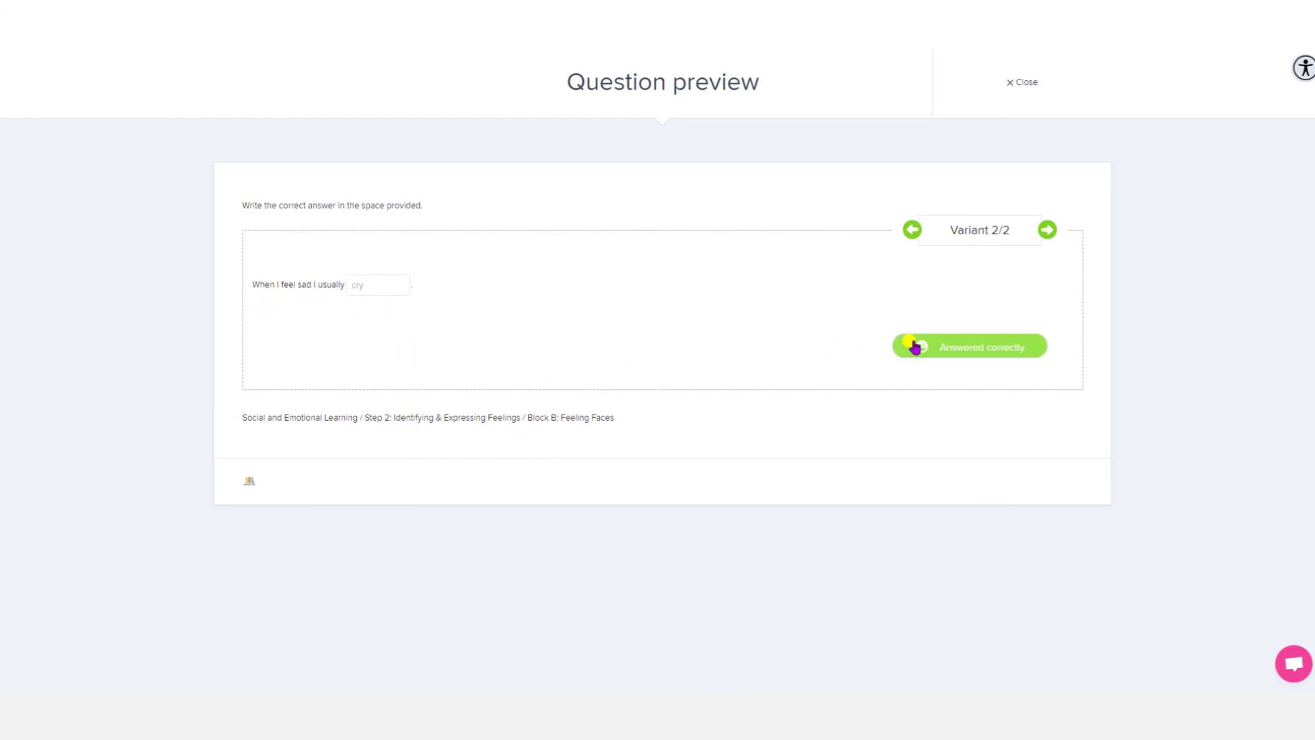
{"action": "left_click", "coordinate": [391, 286]}
{"action": "key", "text": "BackSpace"}
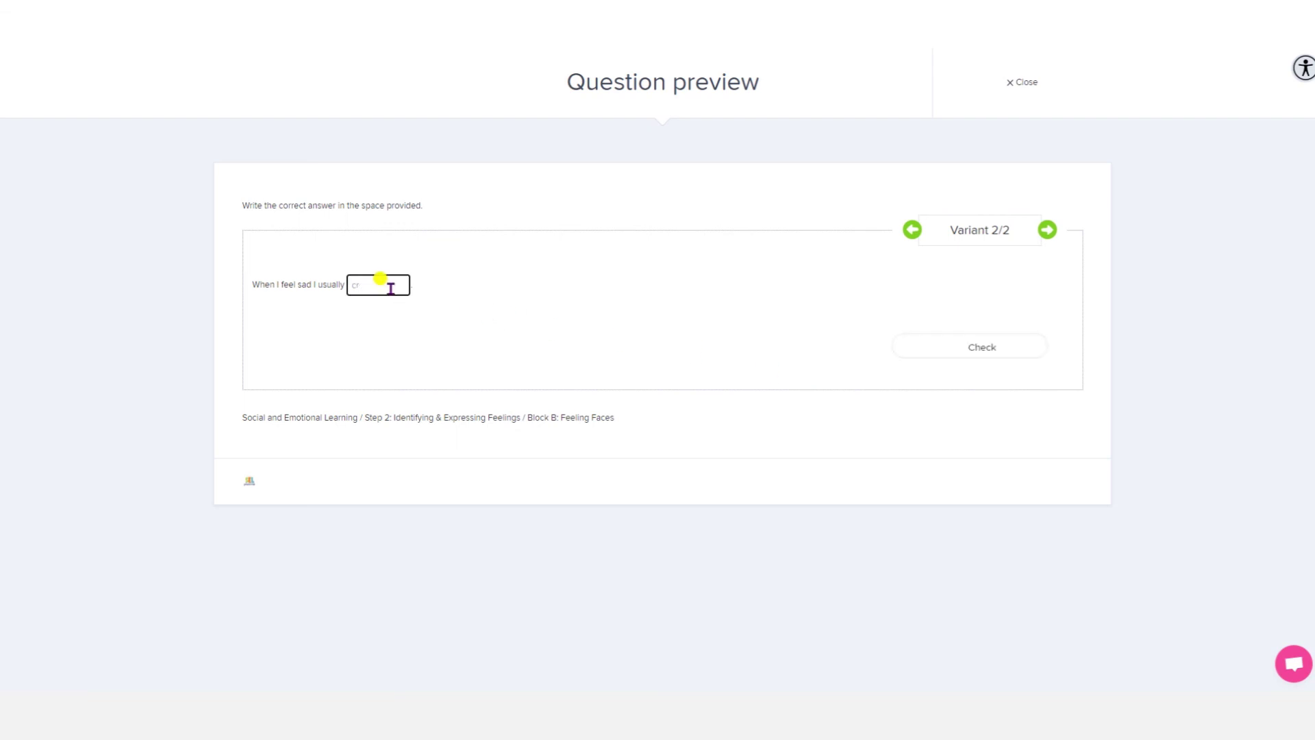
{"action": "type", "text": "pout"}
{"action": "left_click", "coordinate": [897, 345]}
- Check an answer that is not on the accepted list in the gap, and return to the question editor
{"action": "left_click", "coordinate": [397, 283]}
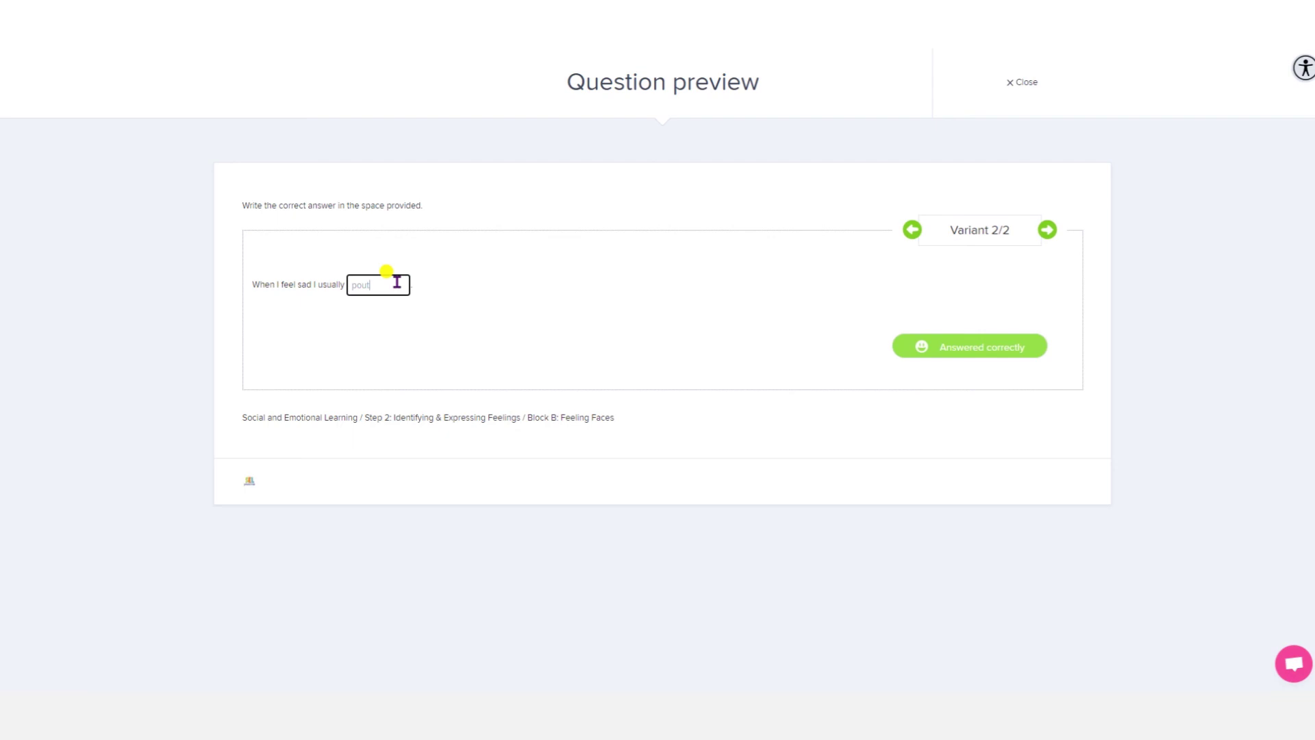
{"action": "key", "text": "BackSpace"}
{"action": "key", "text": "BackSpace"}
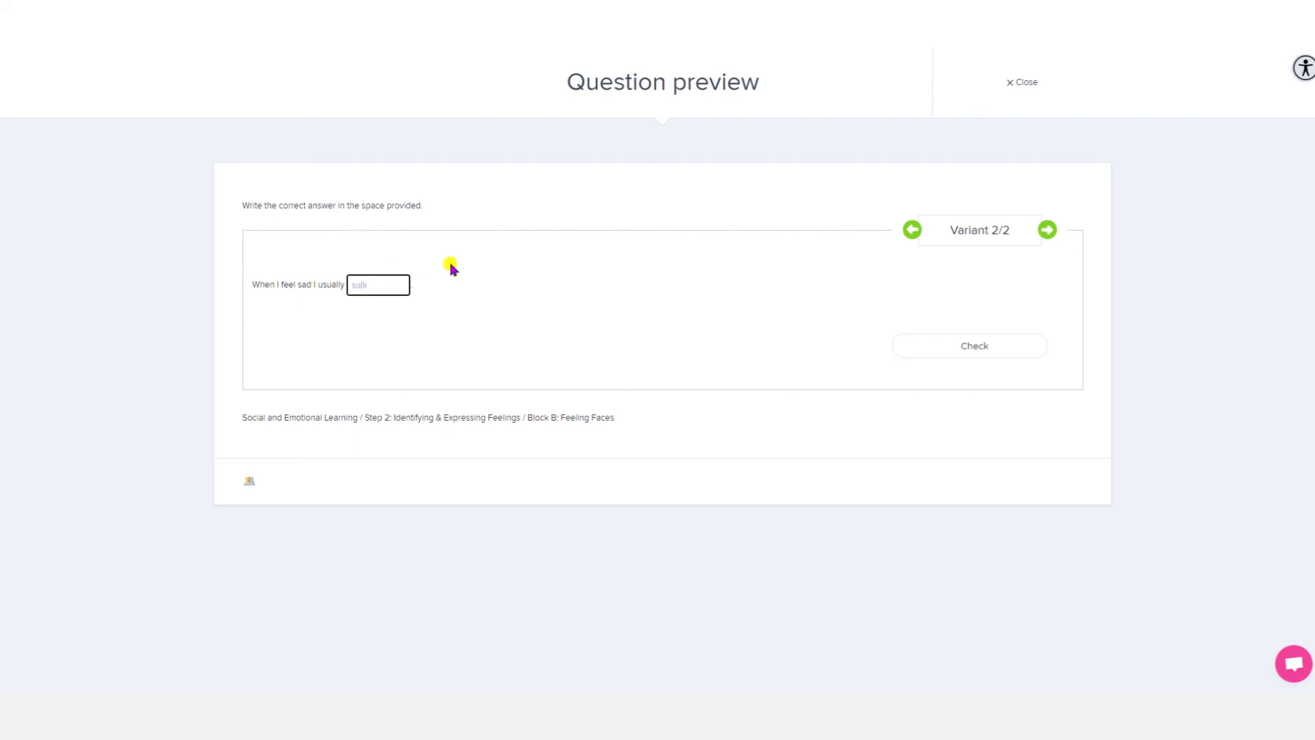
{"action": "left_click", "coordinate": [895, 347]}
{"action": "left_click", "coordinate": [1022, 82]}
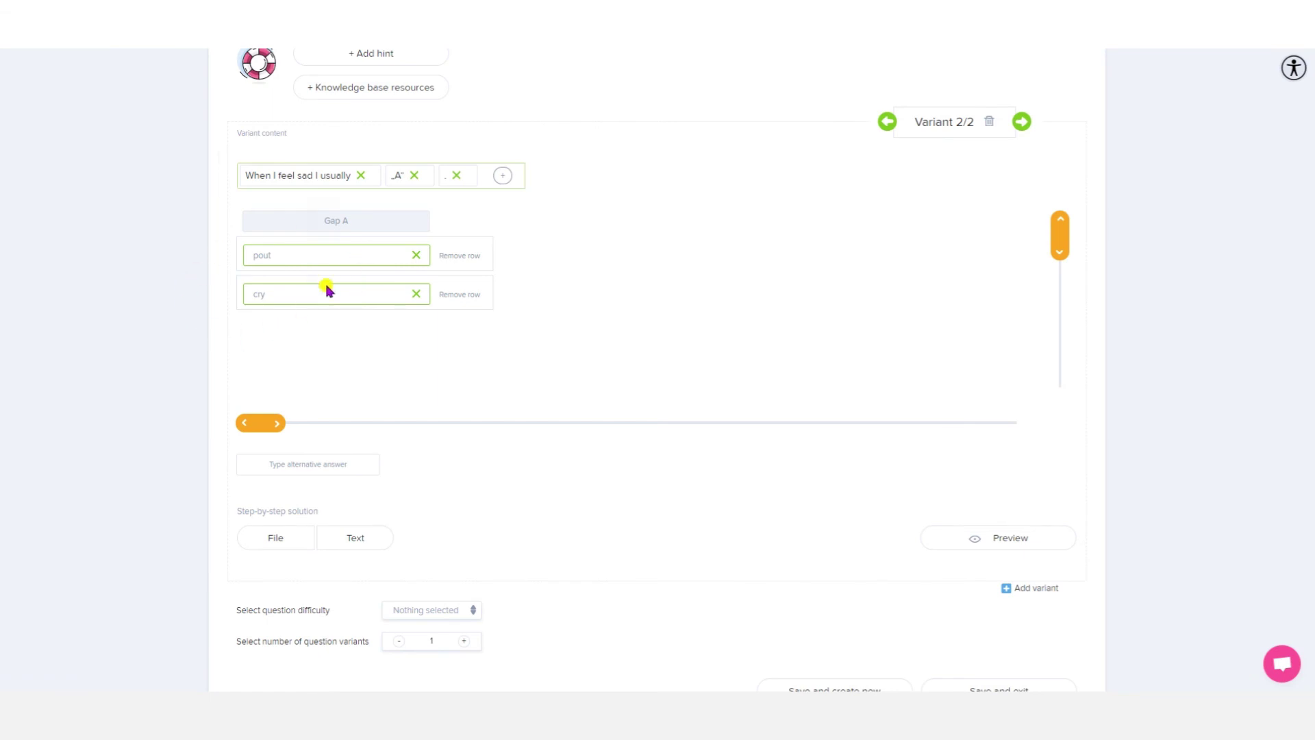
- Set the question difficulty to Easy
{"action": "scroll", "coordinate": [382, 352], "scroll_direction": "down", "scroll_amount": 3}
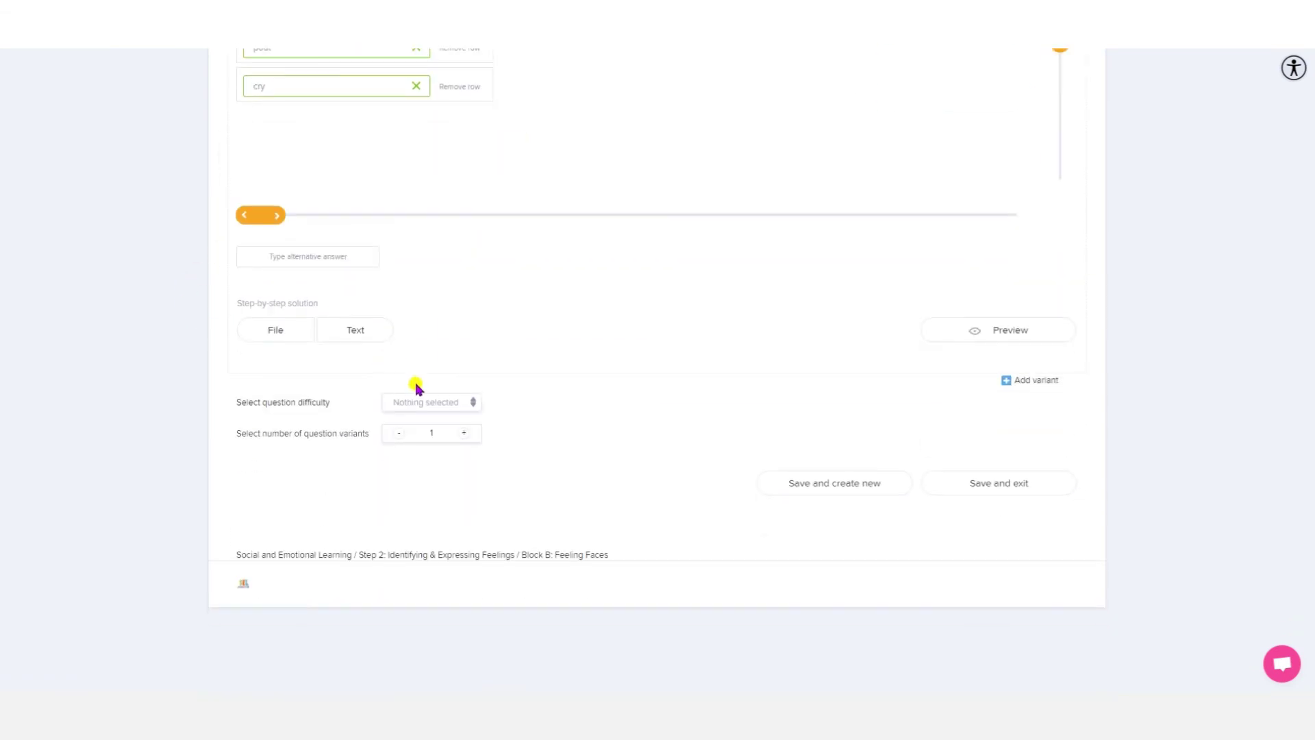
{"action": "left_click", "coordinate": [434, 404]}
{"action": "left_click", "coordinate": [432, 404]}
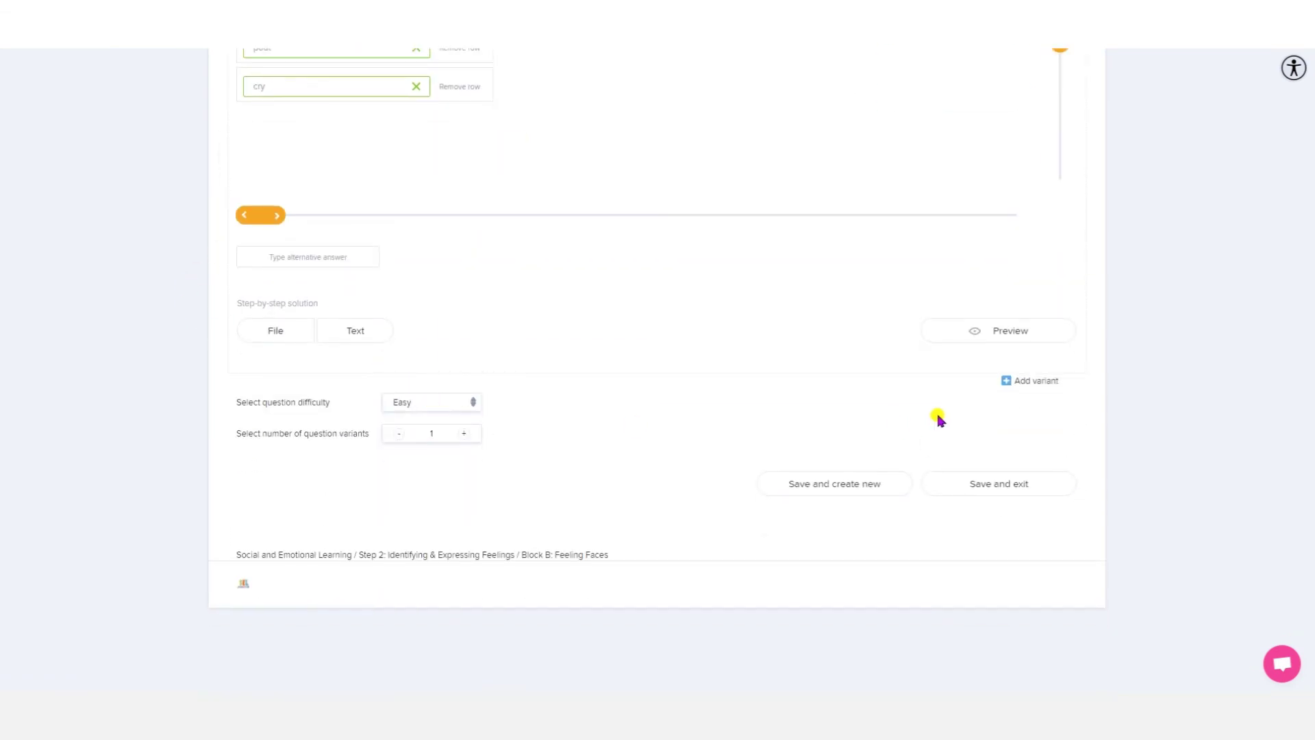
- Set the number of question variants to 2, and save the question and exit the editor
{"action": "scroll", "coordinate": [981, 404], "scroll_direction": "up", "scroll_amount": 3}
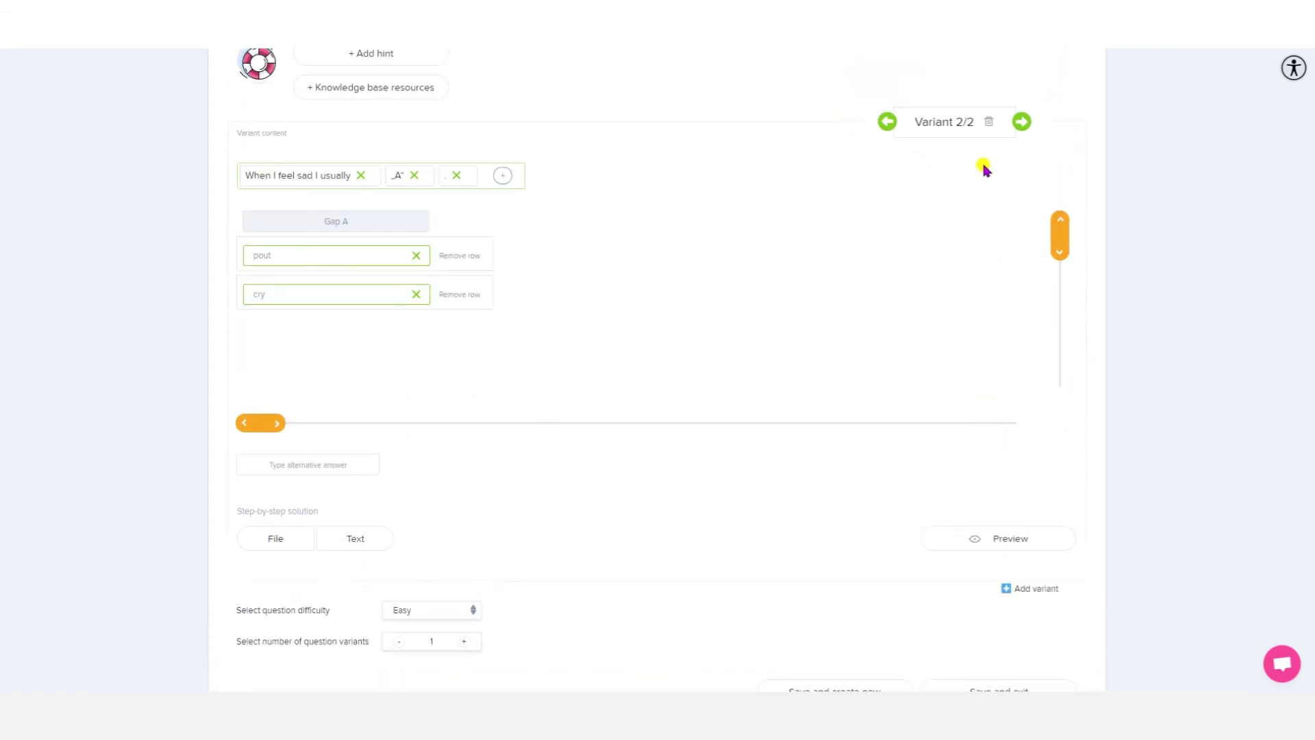
{"action": "scroll", "coordinate": [983, 171], "scroll_direction": "down", "scroll_amount": 3}
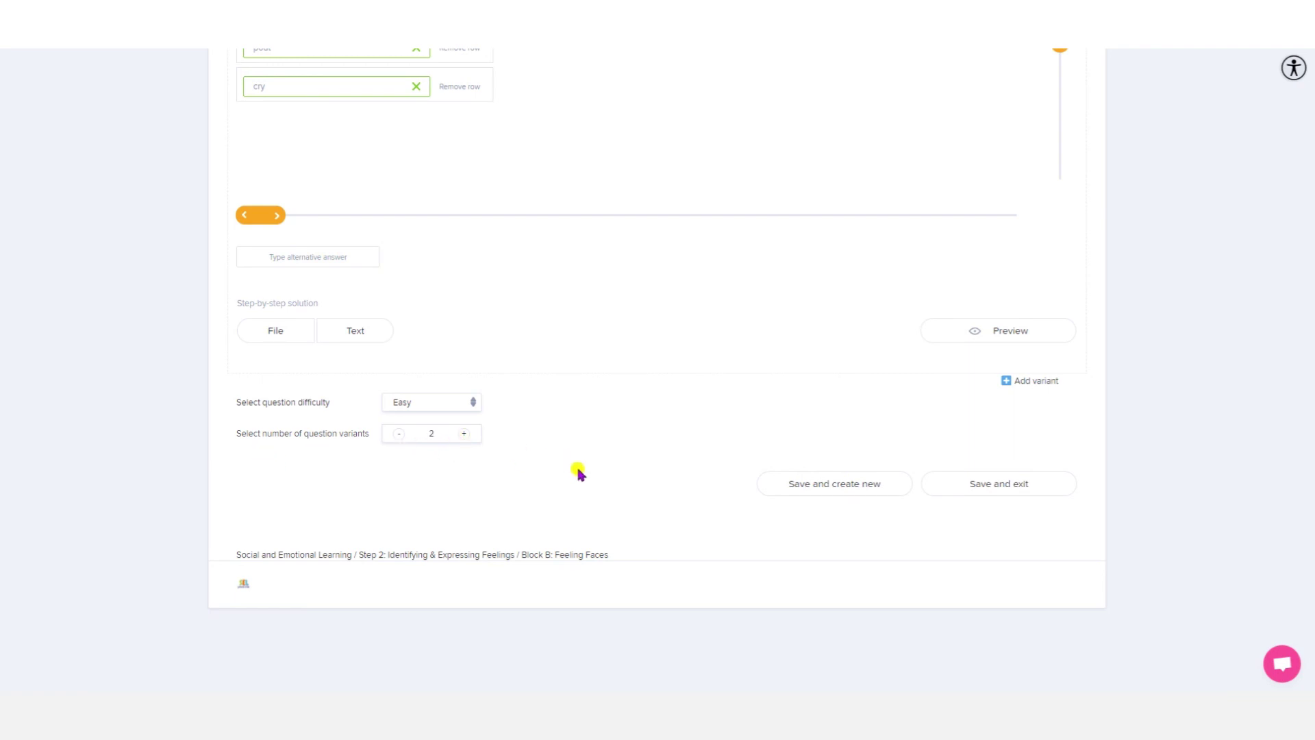
{"action": "left_click", "coordinate": [991, 488]}
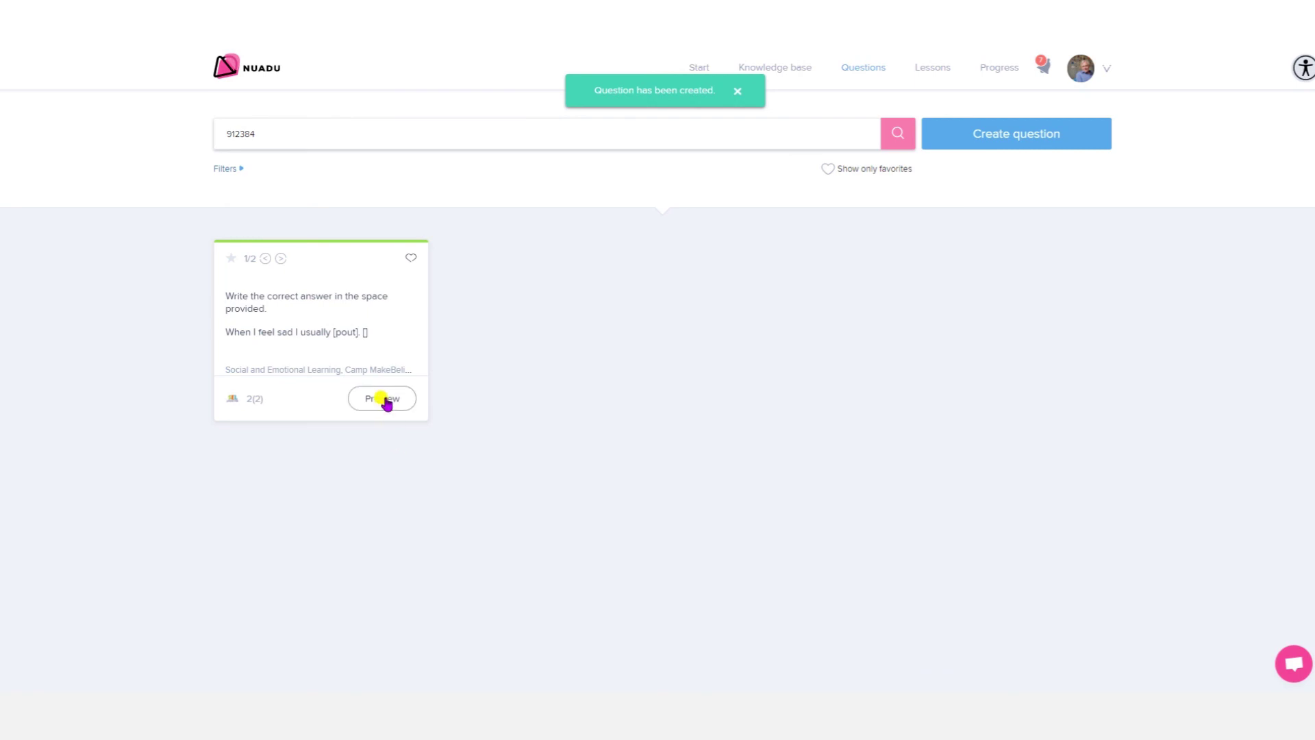
- Preview the saved question, view both variants, and close the preview
{"action": "left_click", "coordinate": [384, 400]}
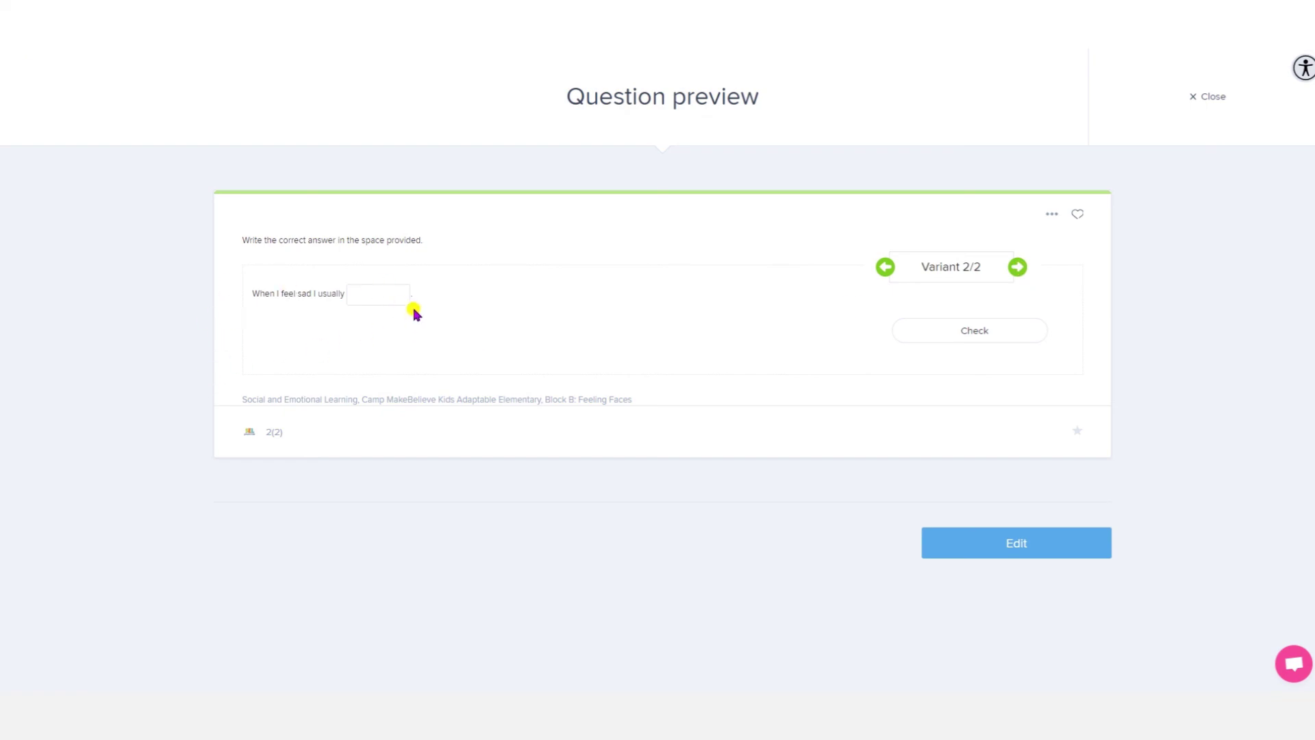
{"action": "left_click", "coordinate": [885, 266]}
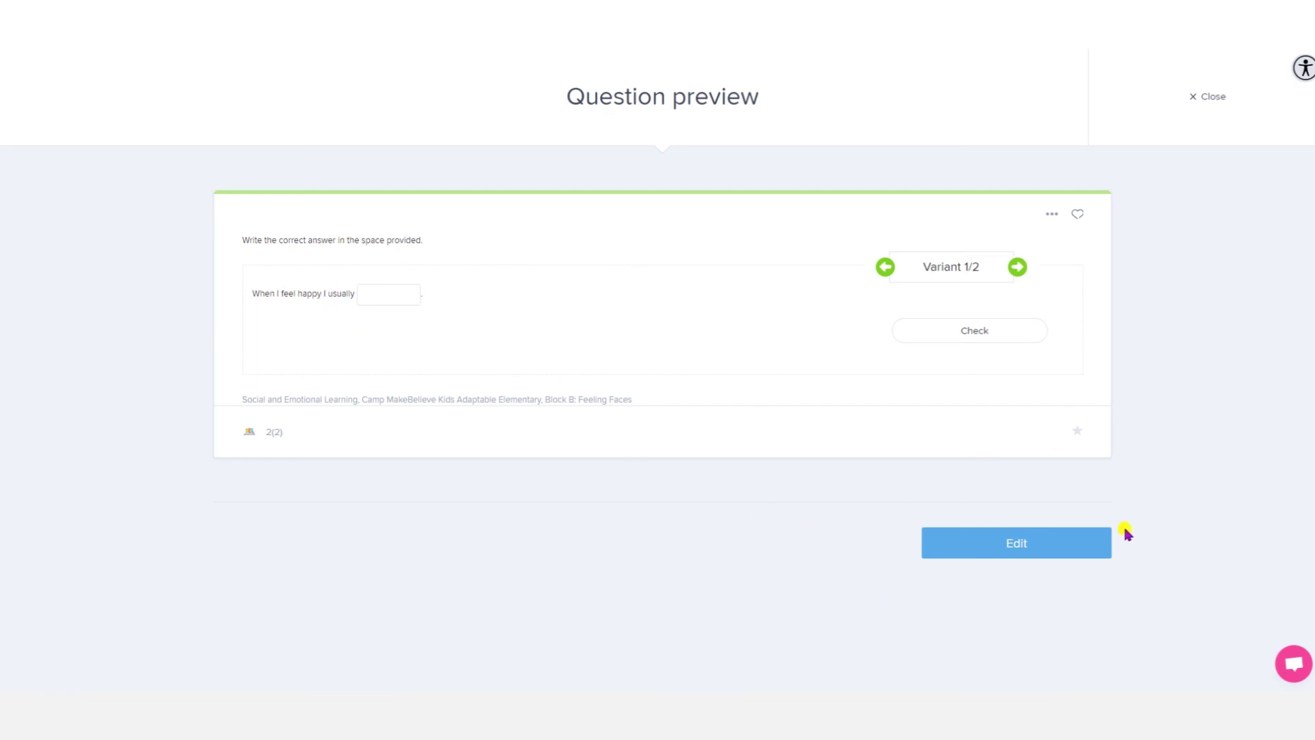
{"action": "left_click", "coordinate": [1209, 96]}
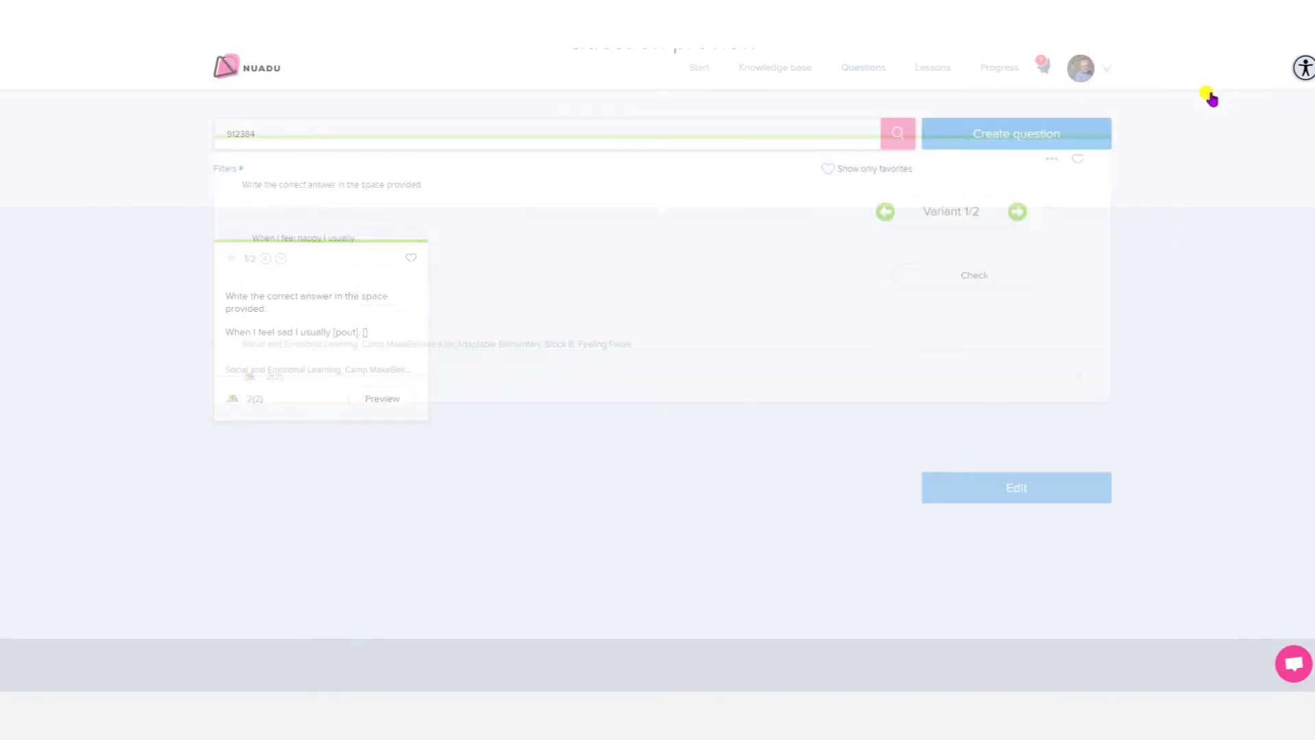